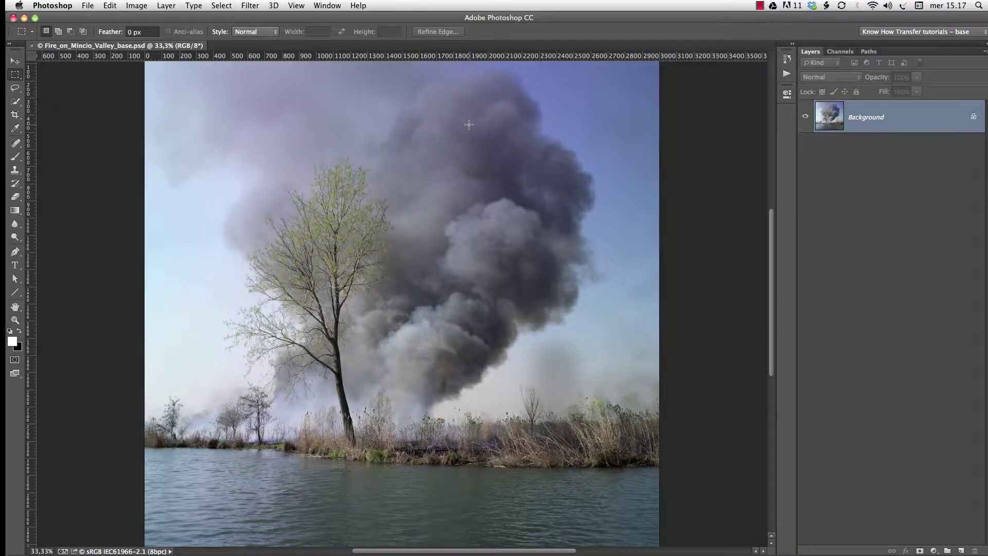
Convert the fire landscape with Vitamin BW 1.0 as a triple tone with a Warm tint.
click(252, 6)
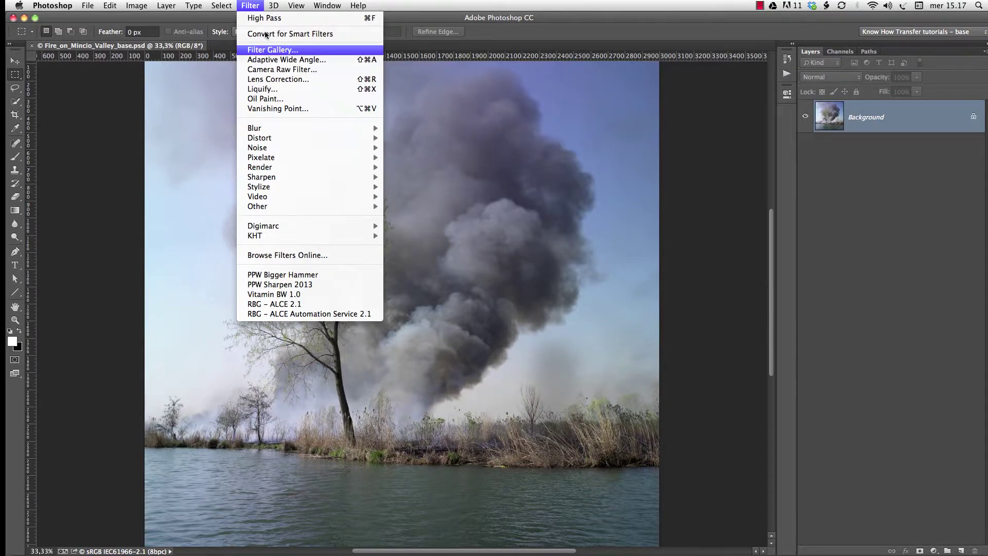
click(292, 295)
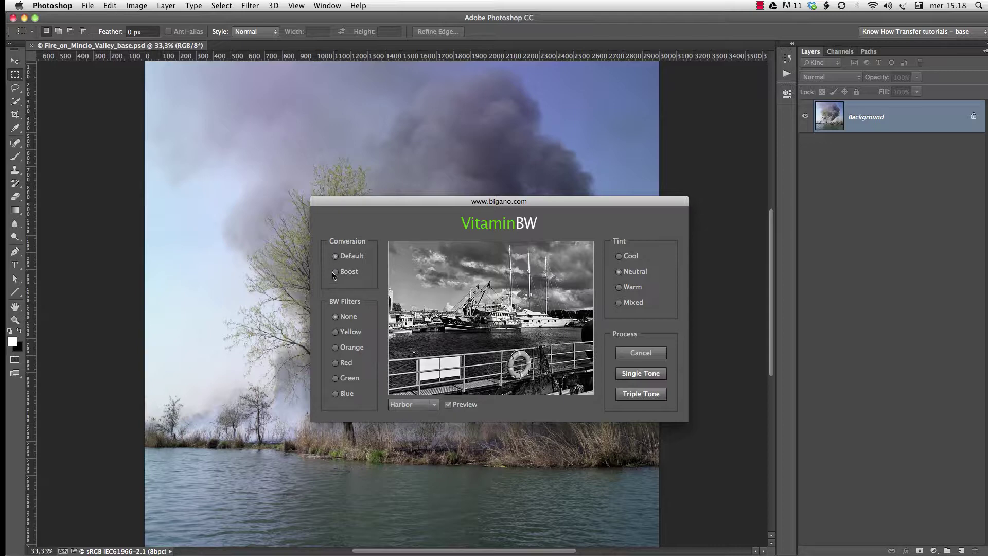
click(618, 288)
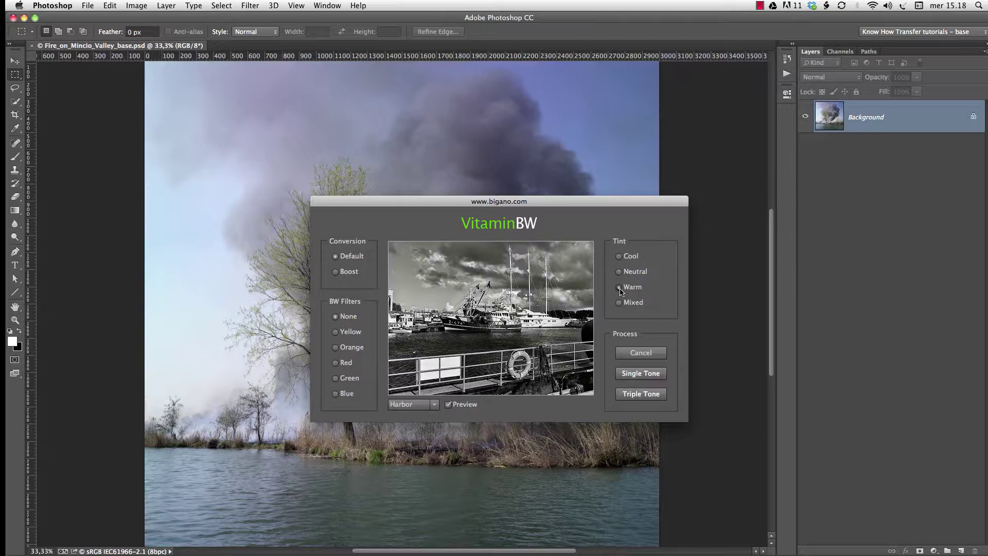
click(640, 394)
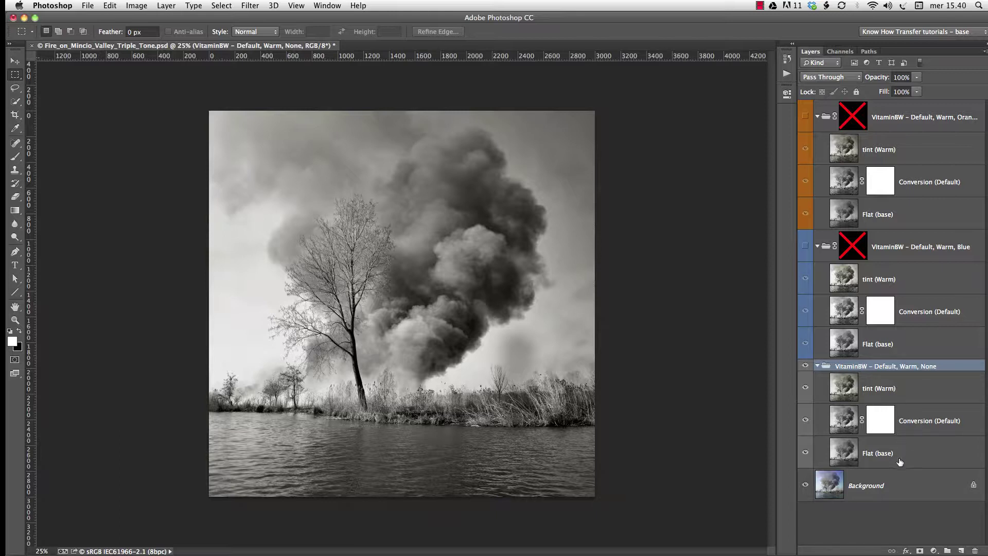
Select the Warm tint layer, then collapse the None, Blue and top VitaminBW groups.
click(903, 394)
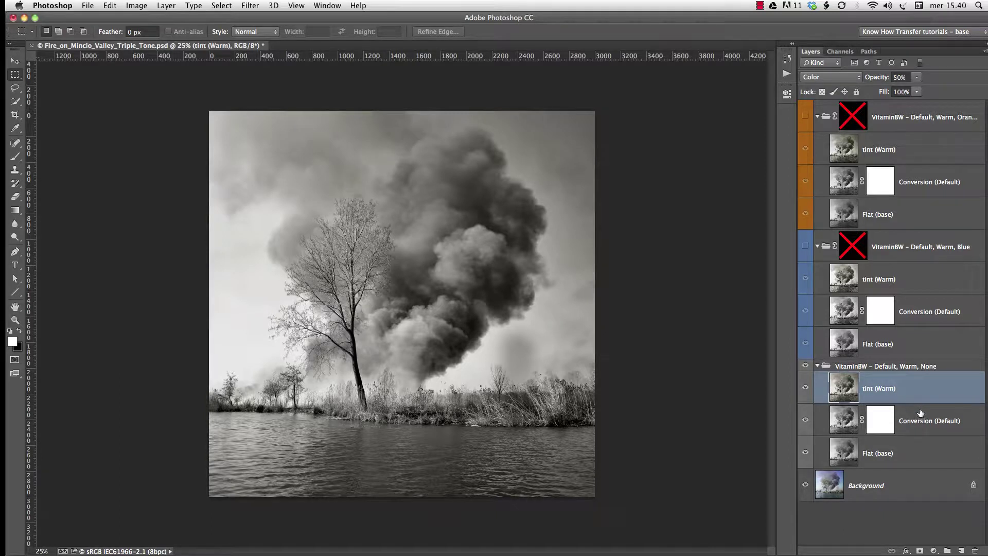
click(818, 366)
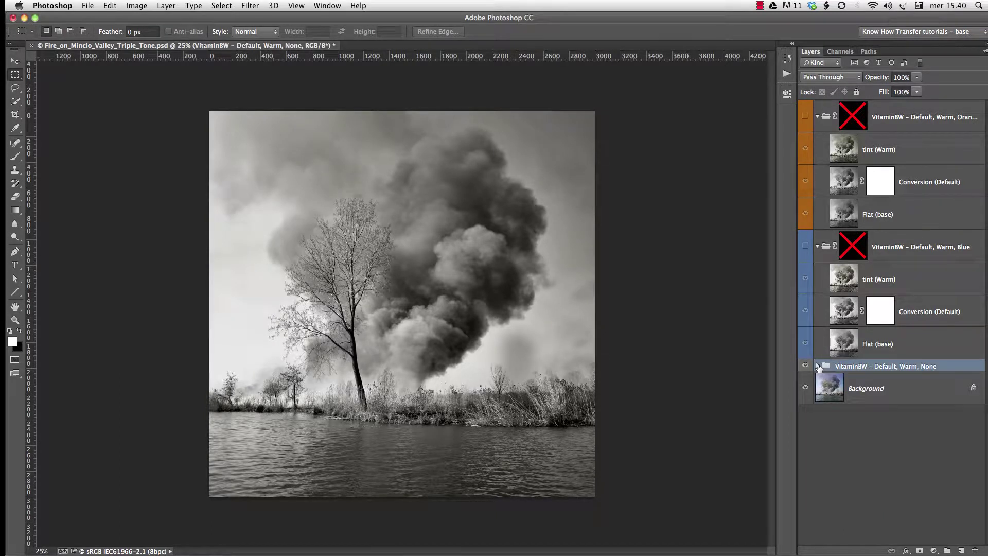
click(817, 246)
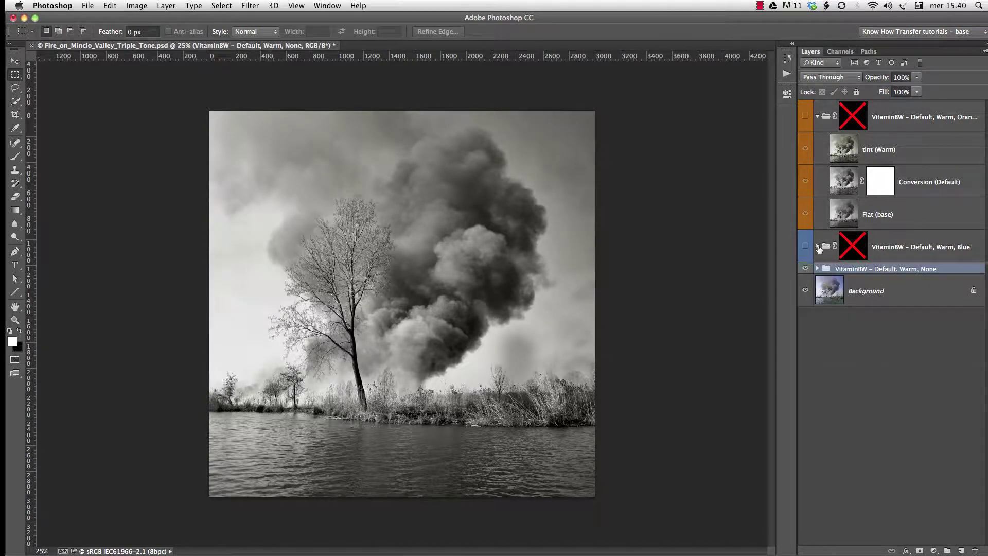
click(818, 117)
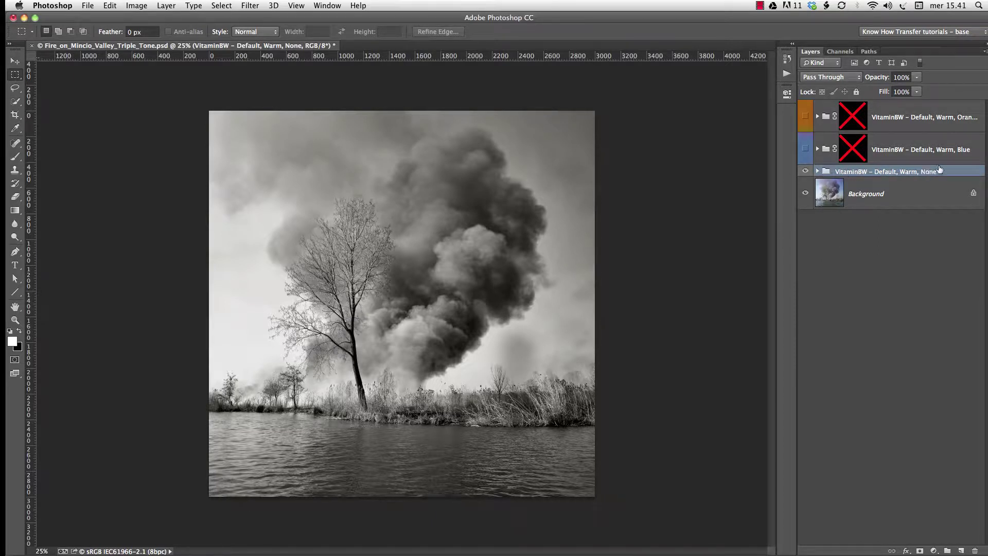
click(805, 150)
click(805, 150)
click(806, 118)
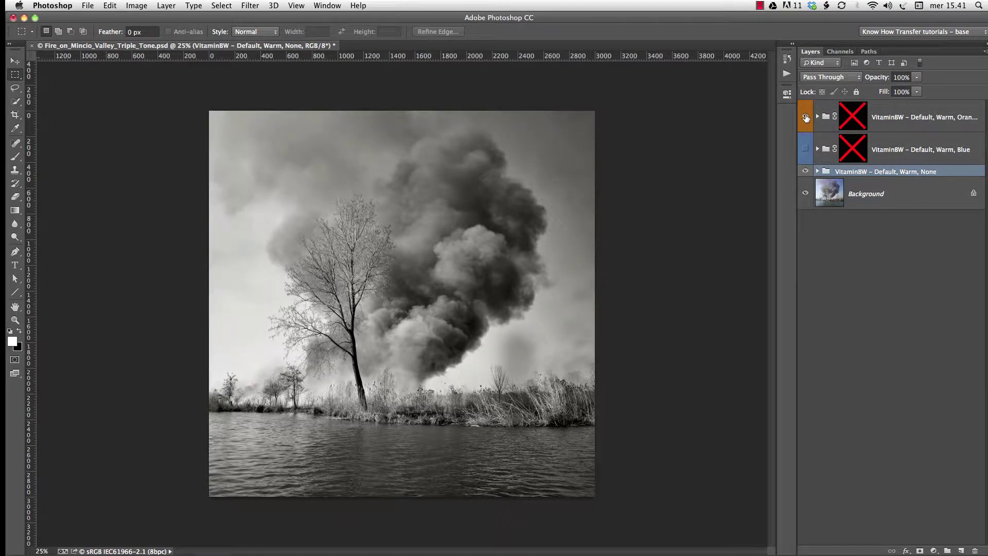
click(806, 118)
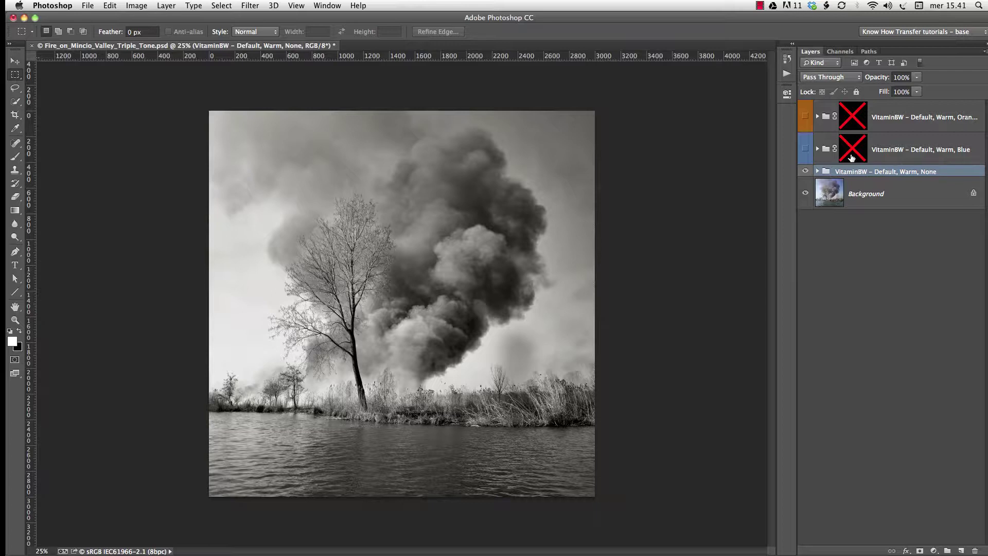
click(805, 149)
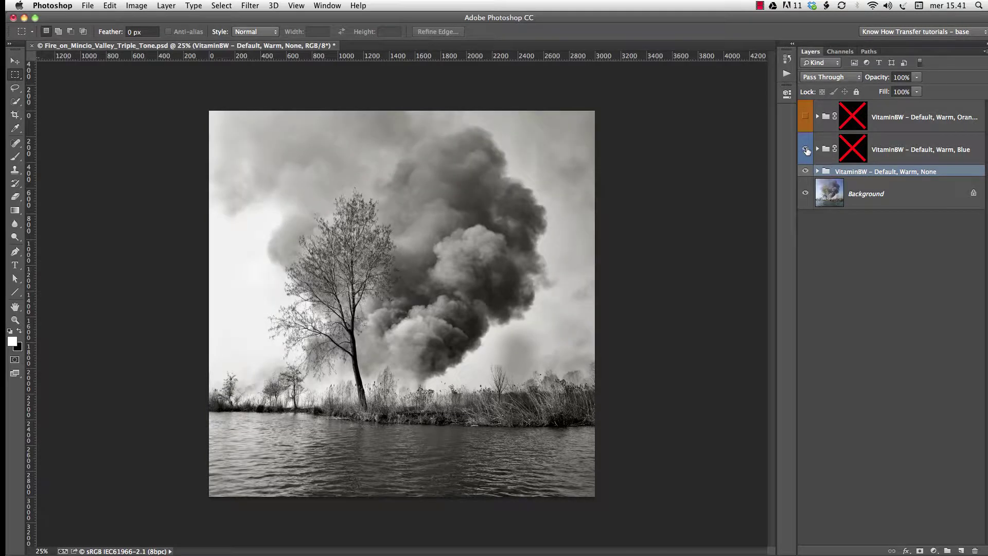
shift+click(855, 151)
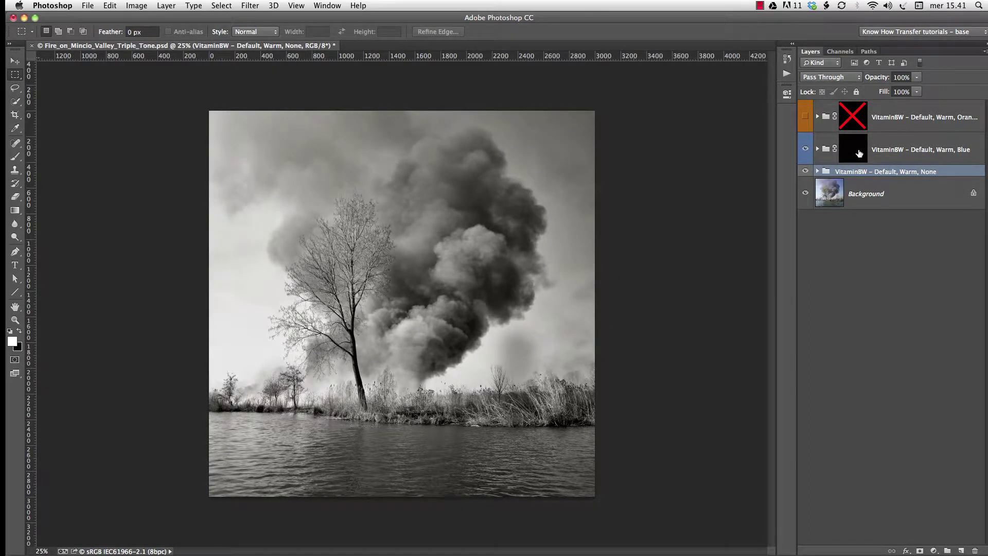
shift+click(858, 152)
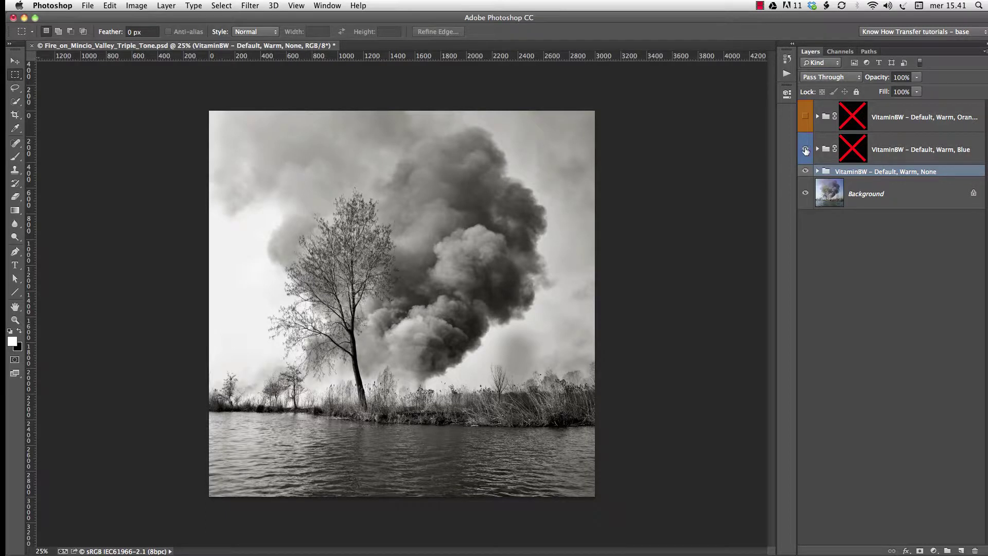
click(808, 153)
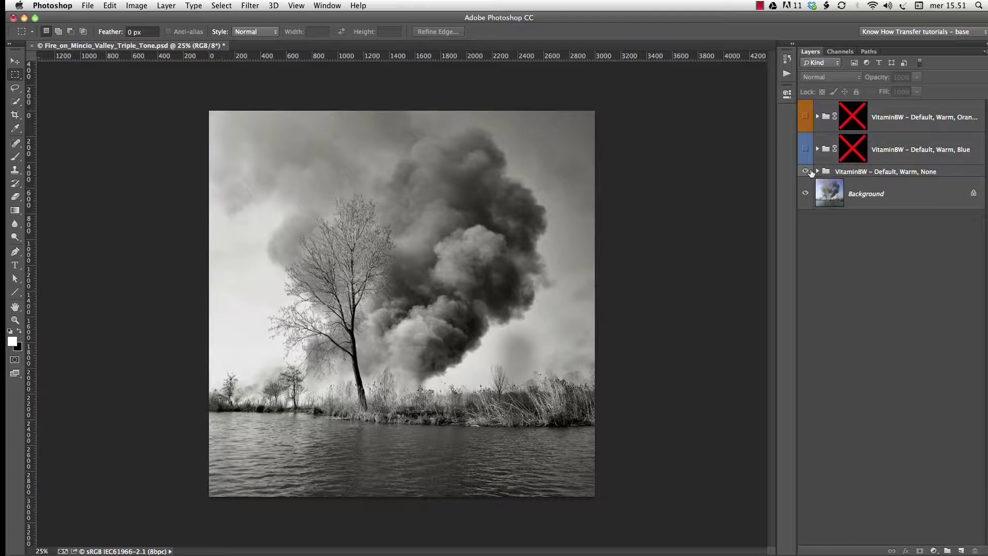
Compare the Warm, Blue and Orange groups, ending with Warm, Blue shown and Orange hidden.
click(806, 149)
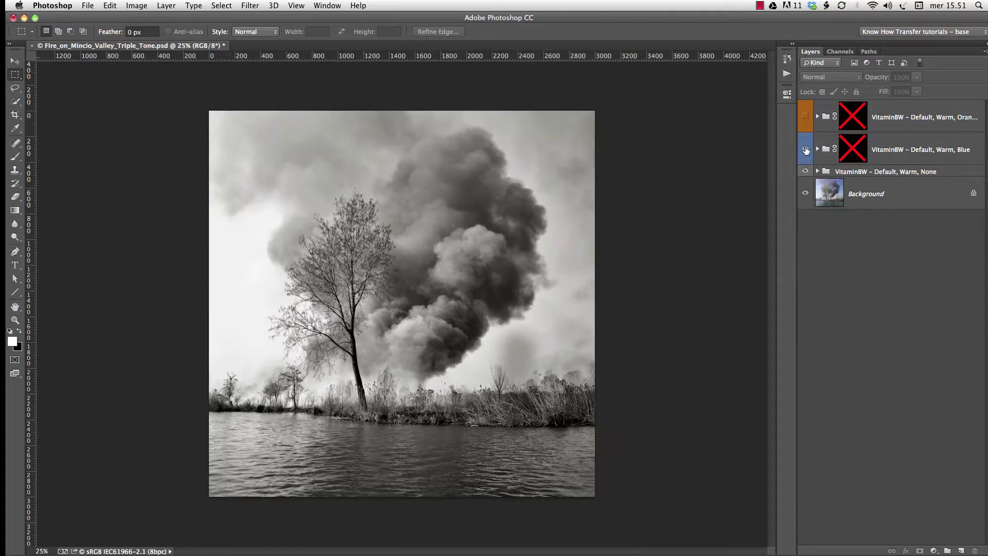
click(805, 116)
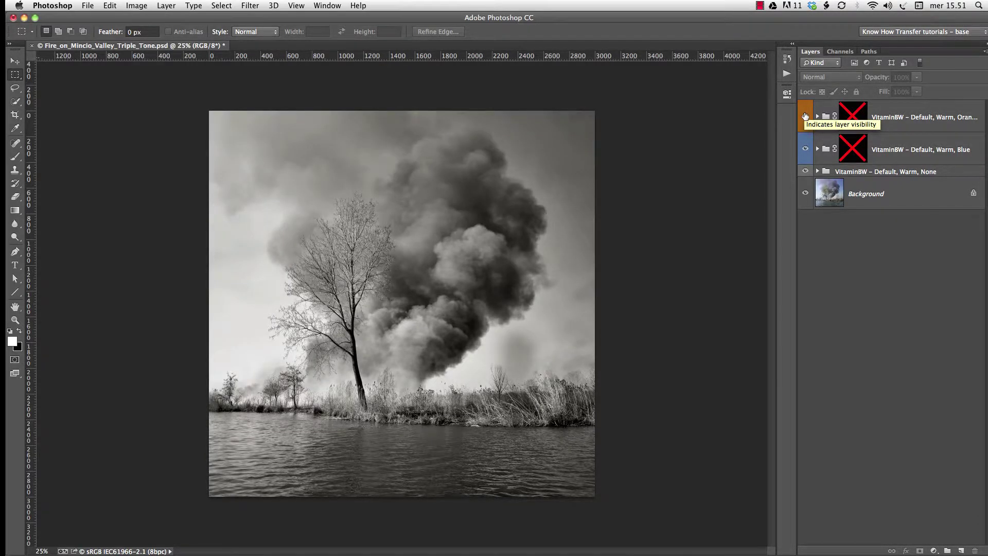
click(805, 117)
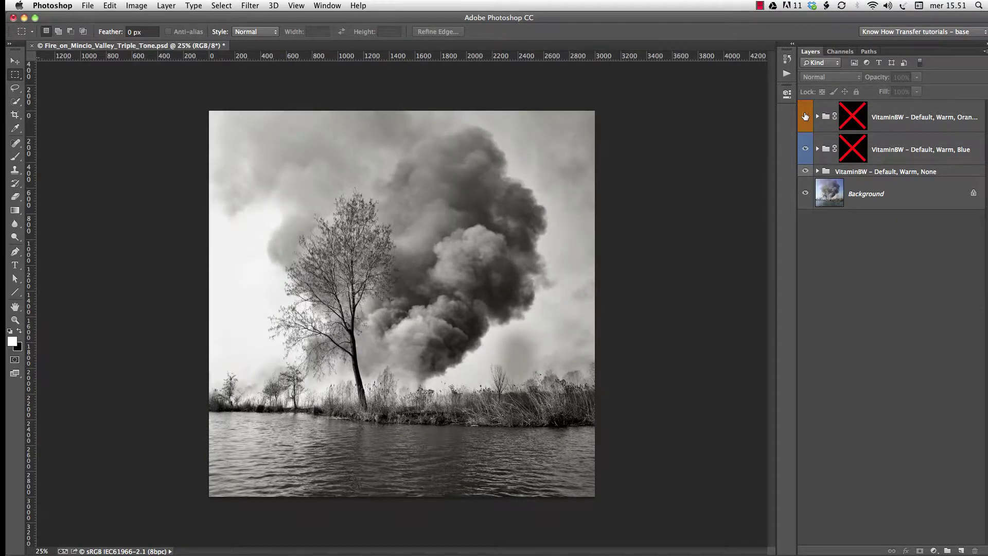
click(805, 150)
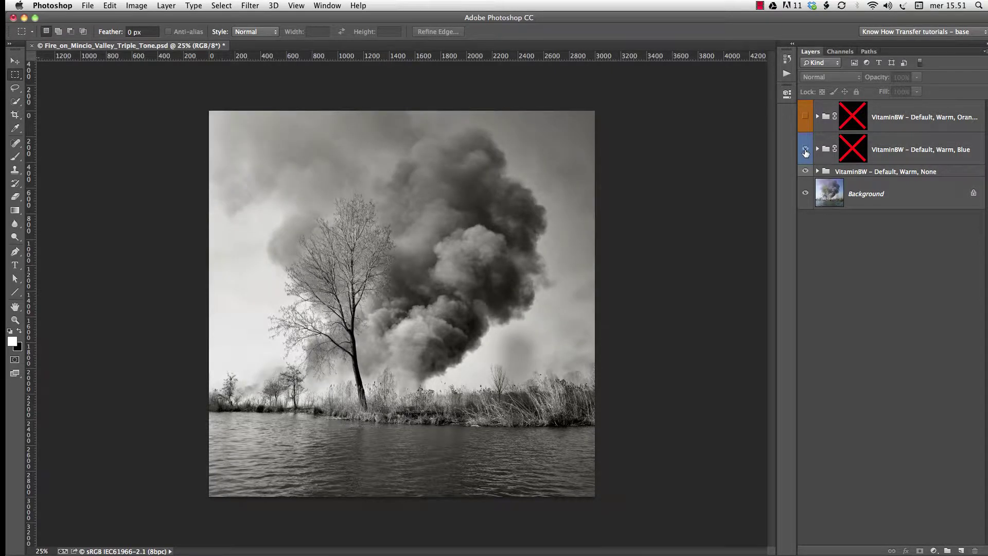
click(806, 150)
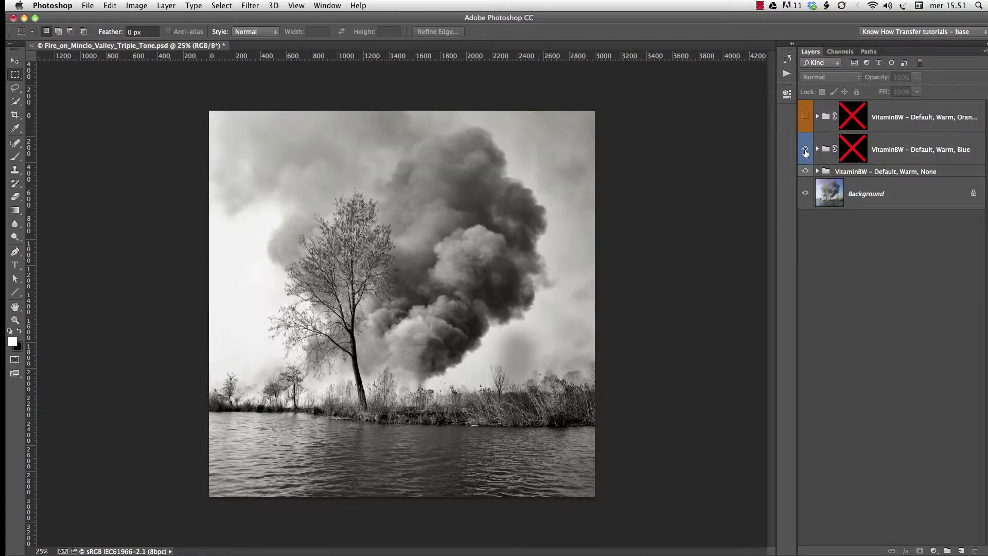
click(913, 150)
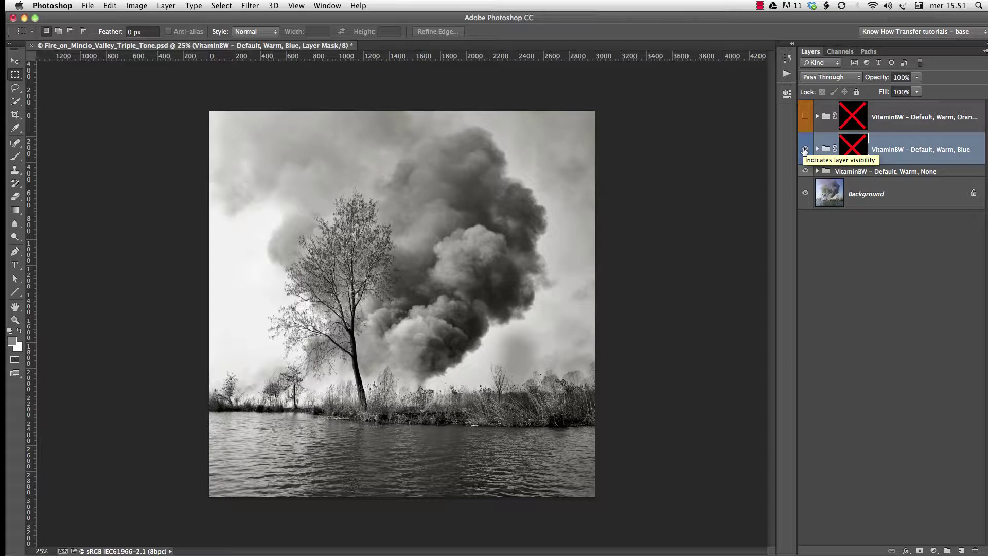
click(804, 149)
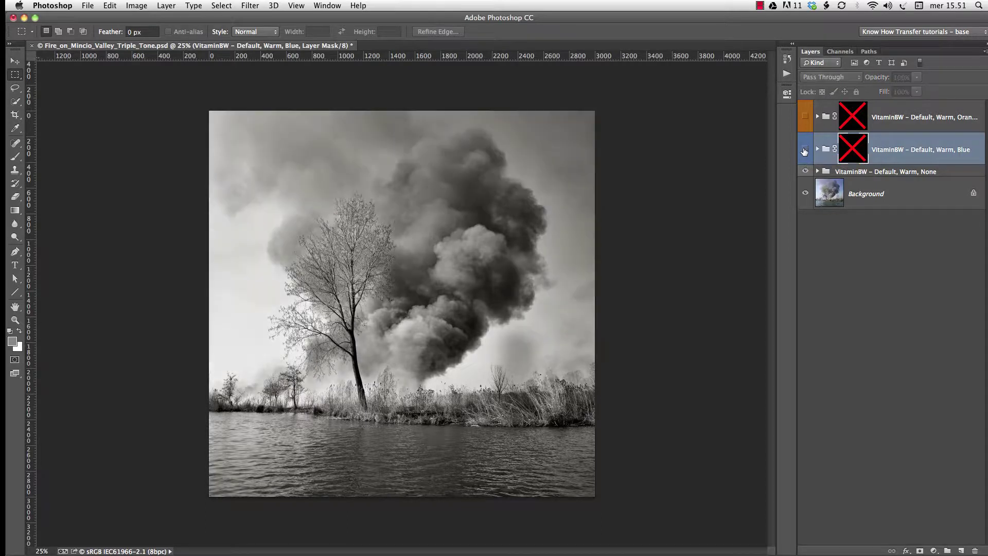
click(943, 174)
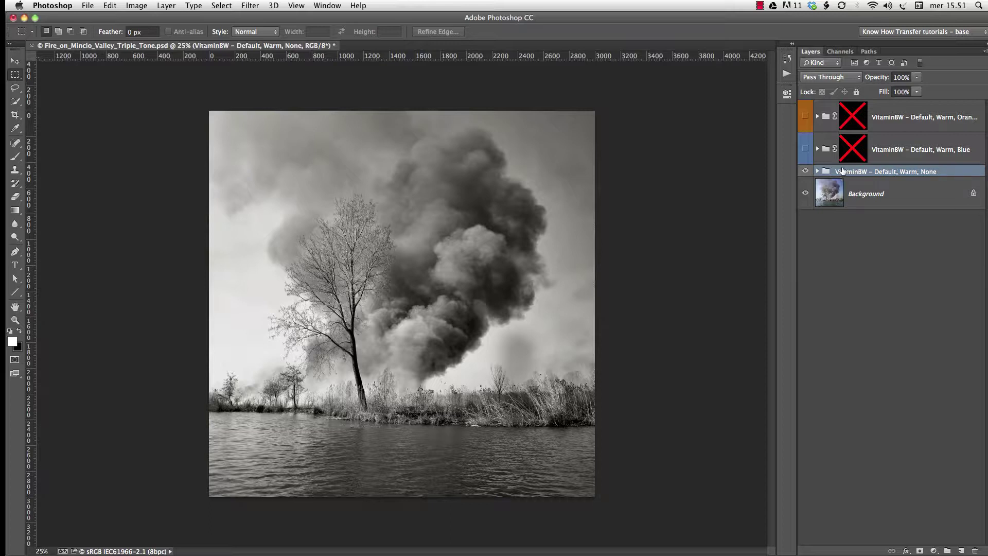
click(805, 150)
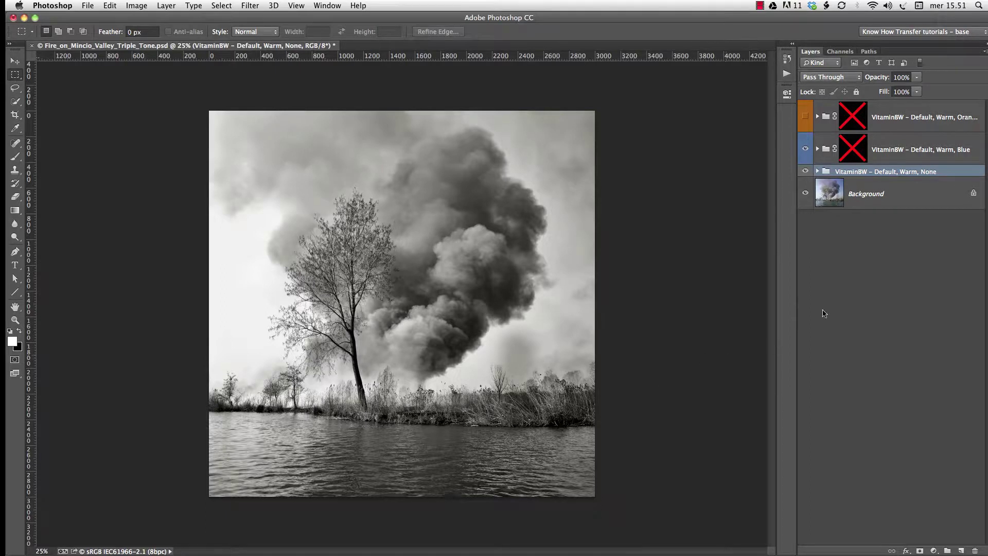
Switch the Orange and Blue groups on and off to compare the landscape tones.
click(805, 118)
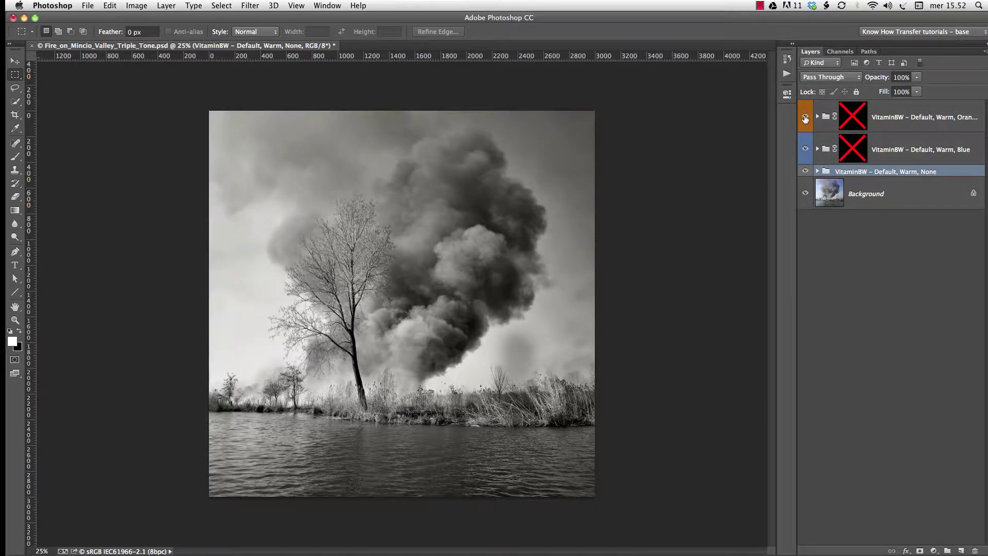
click(805, 119)
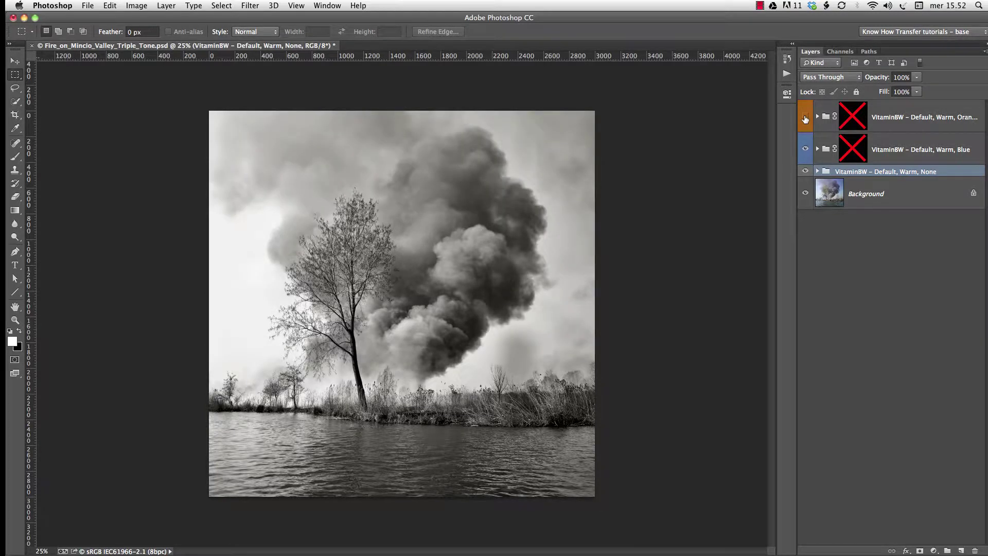
click(805, 118)
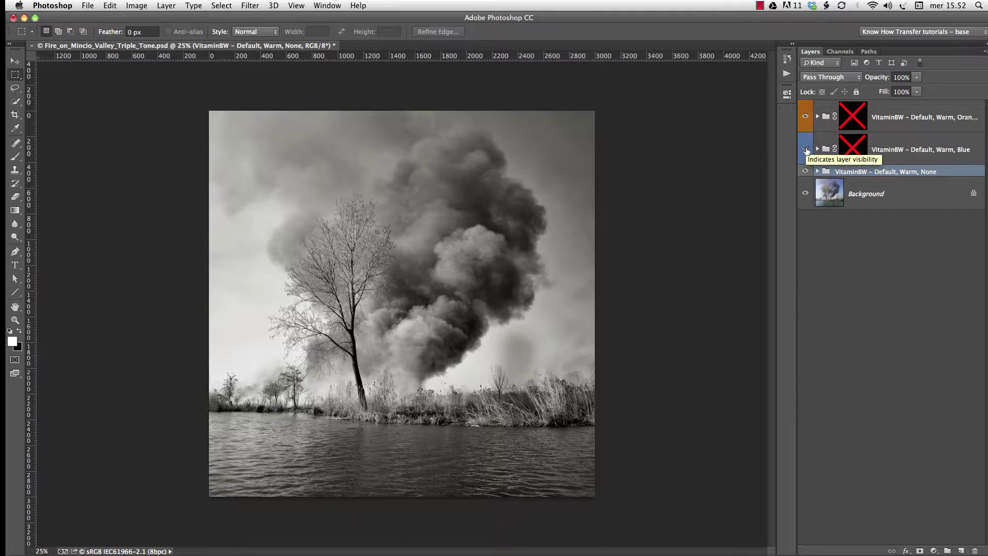
click(805, 150)
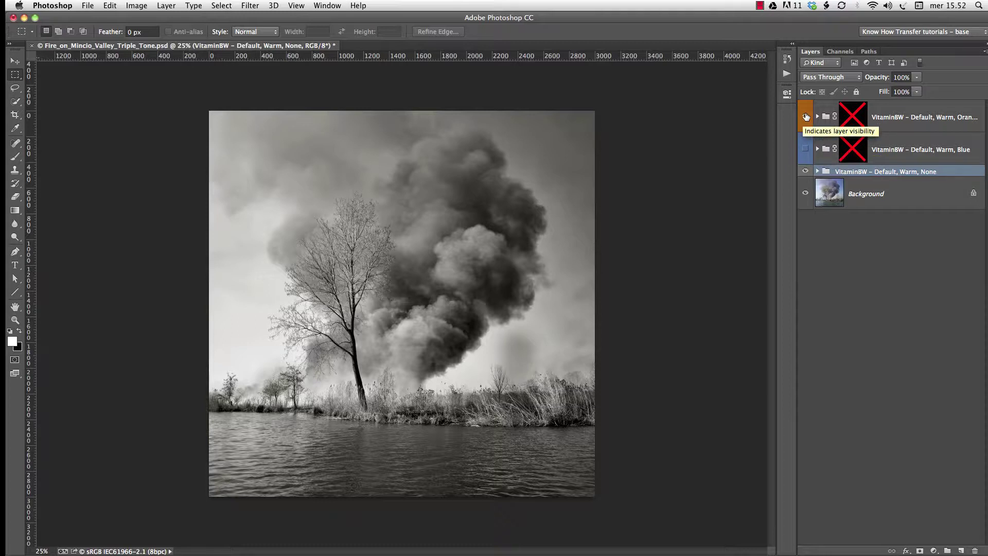
click(805, 116)
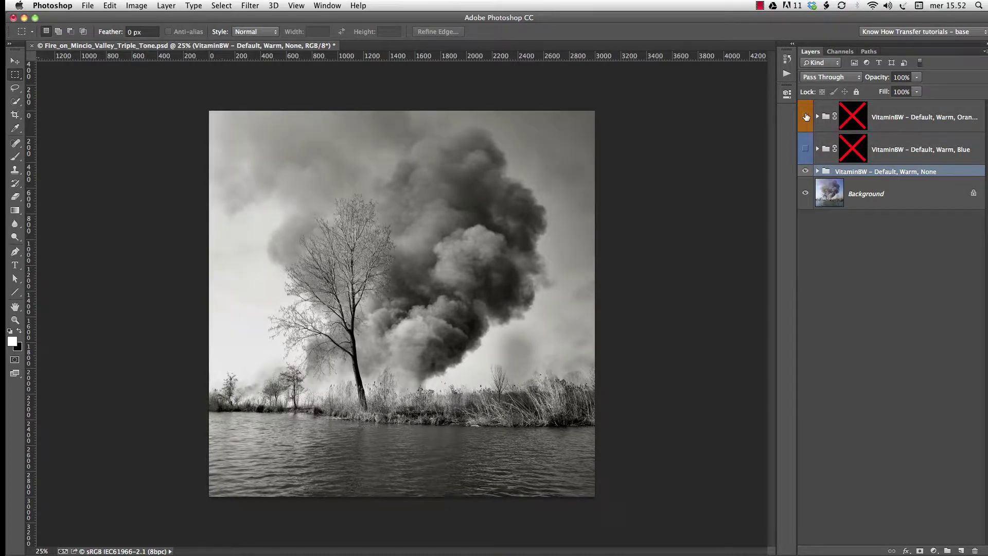
click(806, 117)
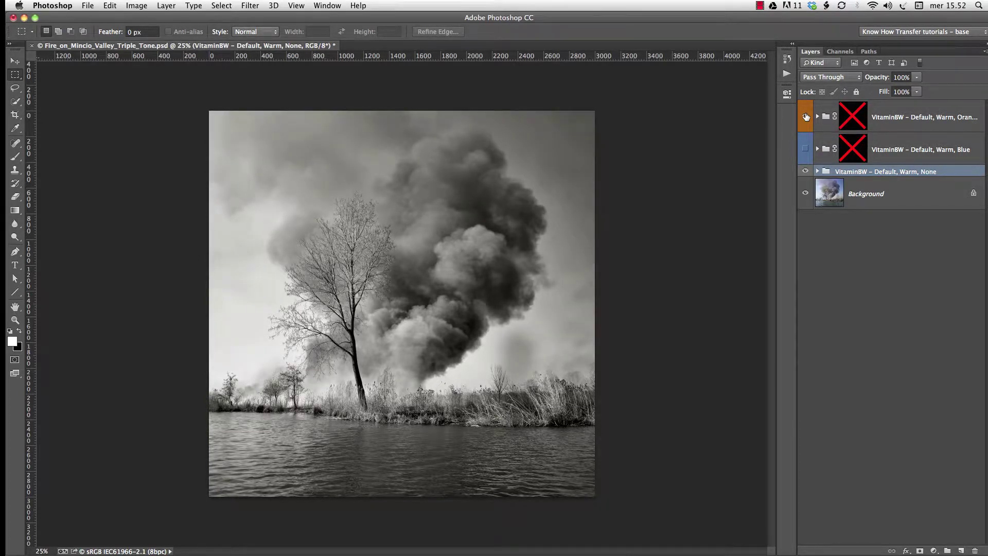
click(806, 116)
click(805, 117)
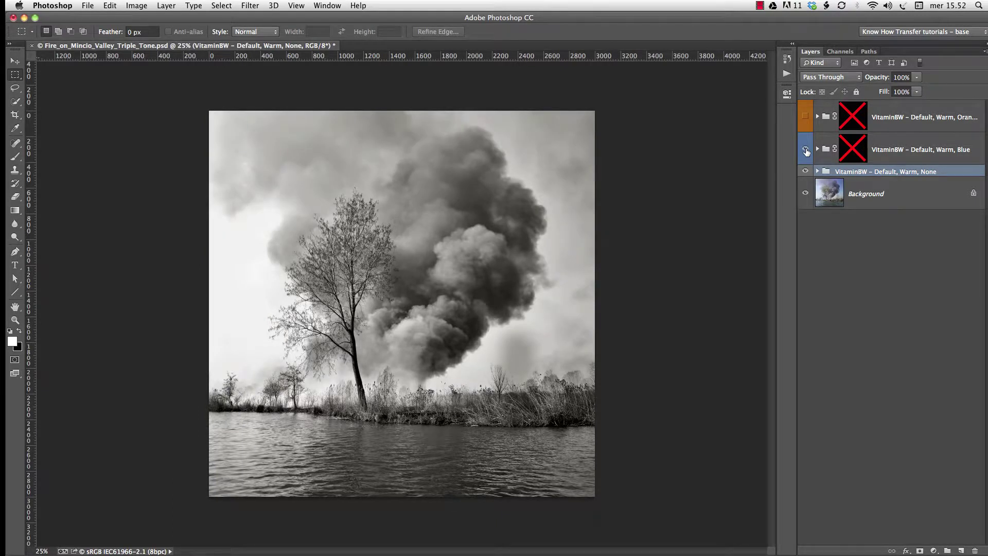
click(807, 118)
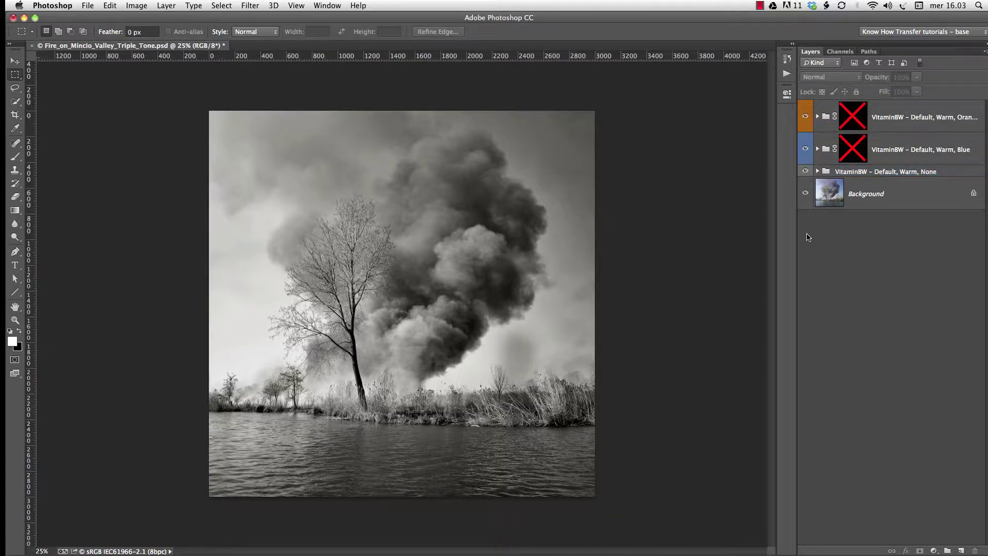
Hide the Orange group, keep Blue showing, and target Blue's black mask for brushing.
click(805, 117)
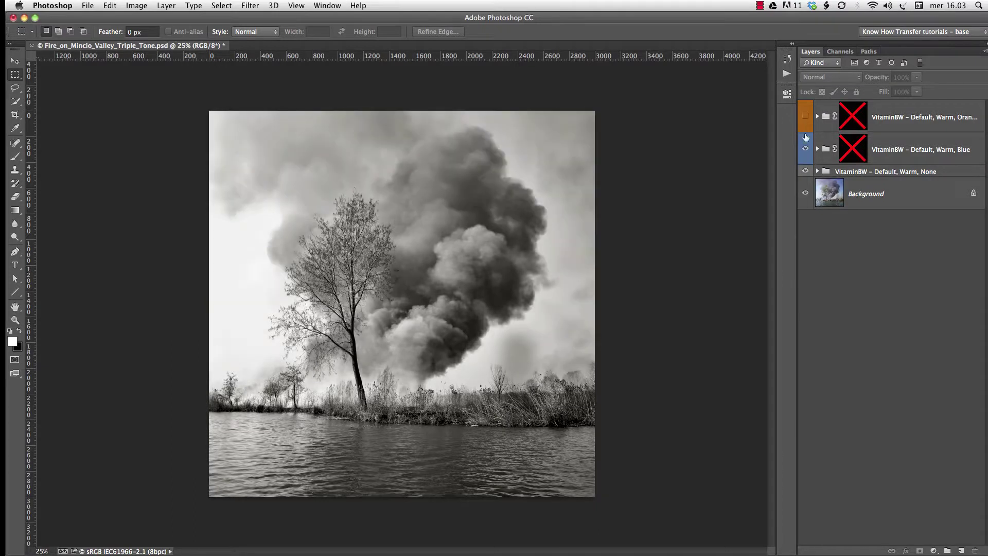
click(805, 149)
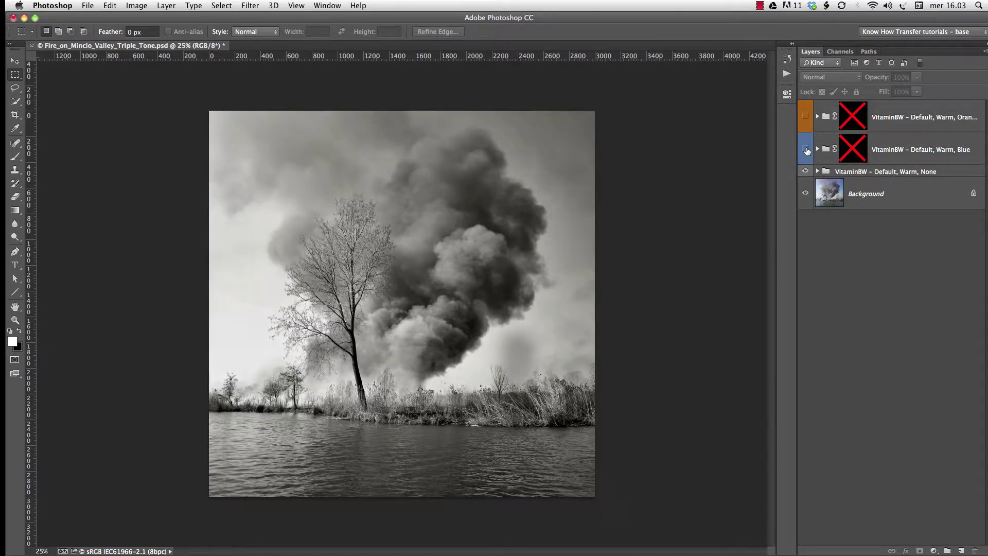
click(806, 149)
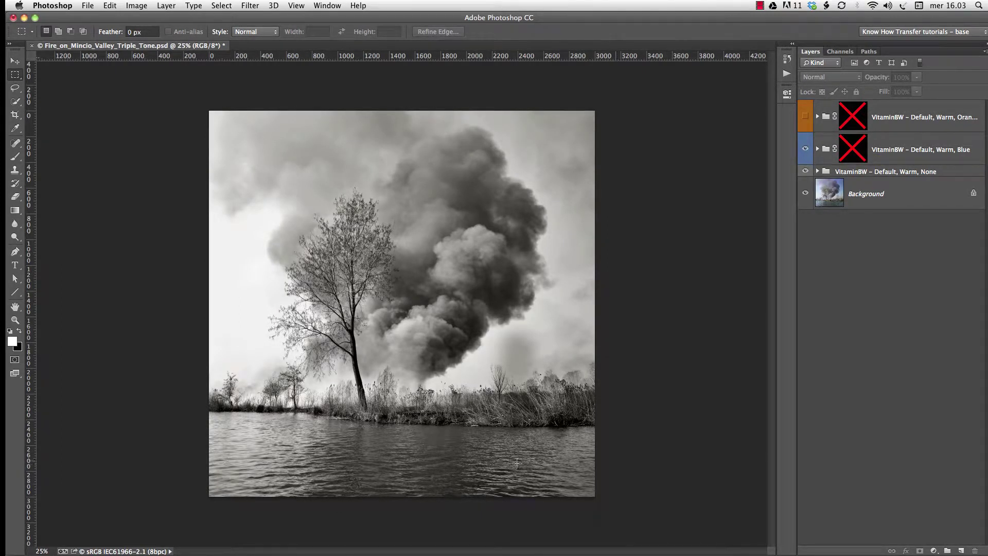
click(853, 149)
key(b)
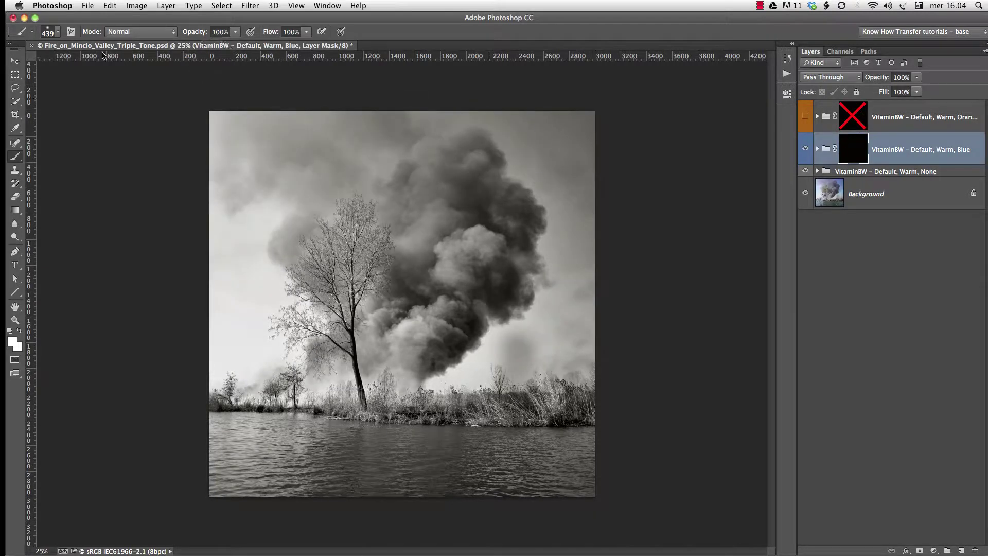
Set a soft 439 px brush with white as the foreground colour.
click(57, 32)
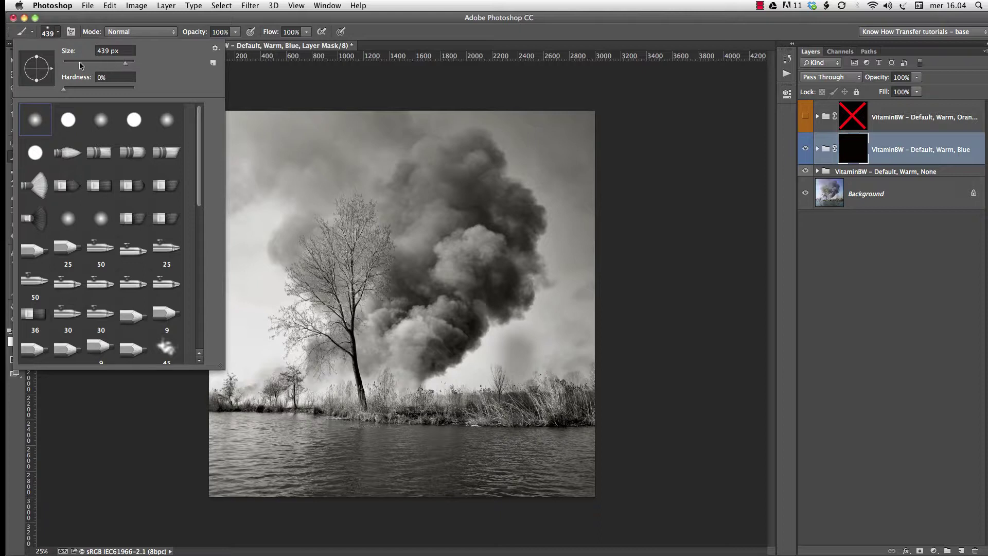
click(91, 15)
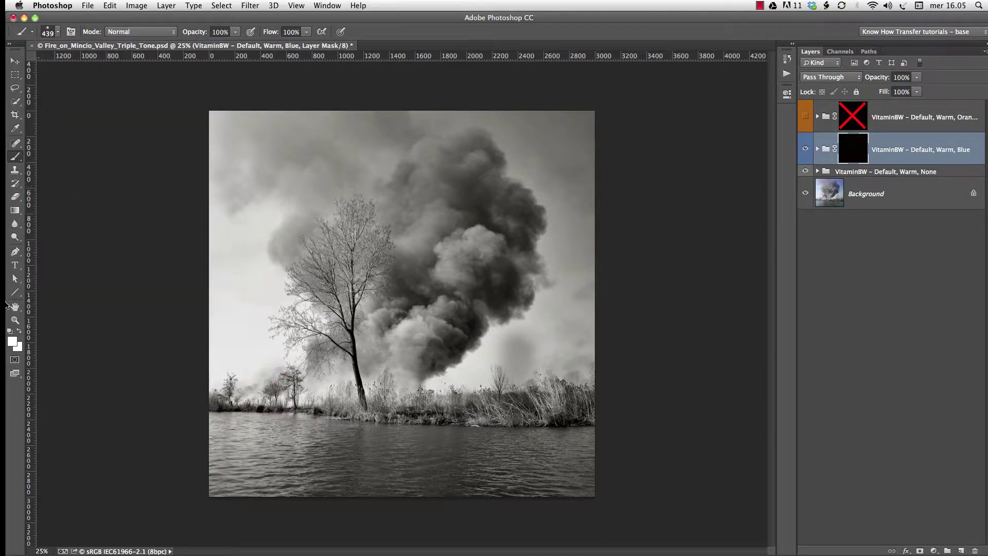
click(13, 341)
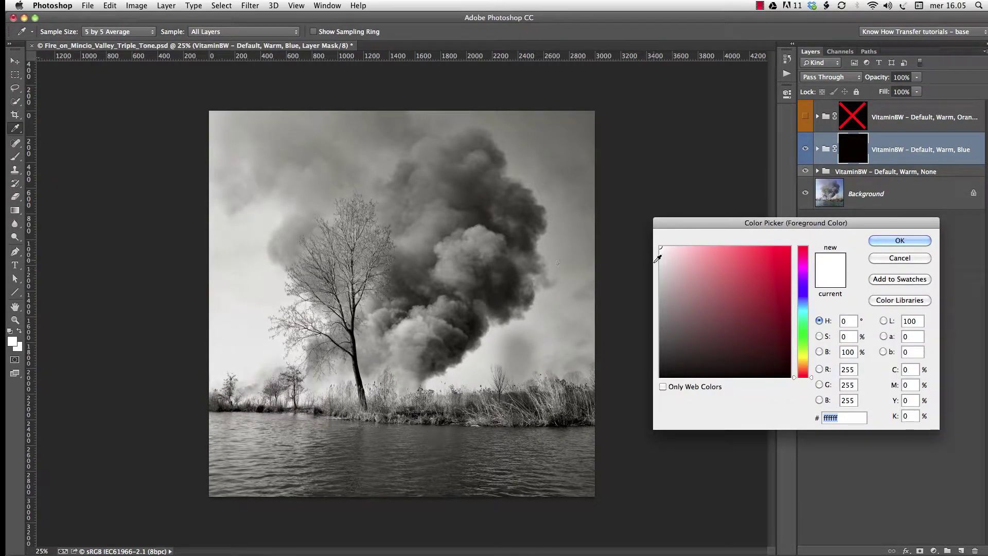
click(880, 238)
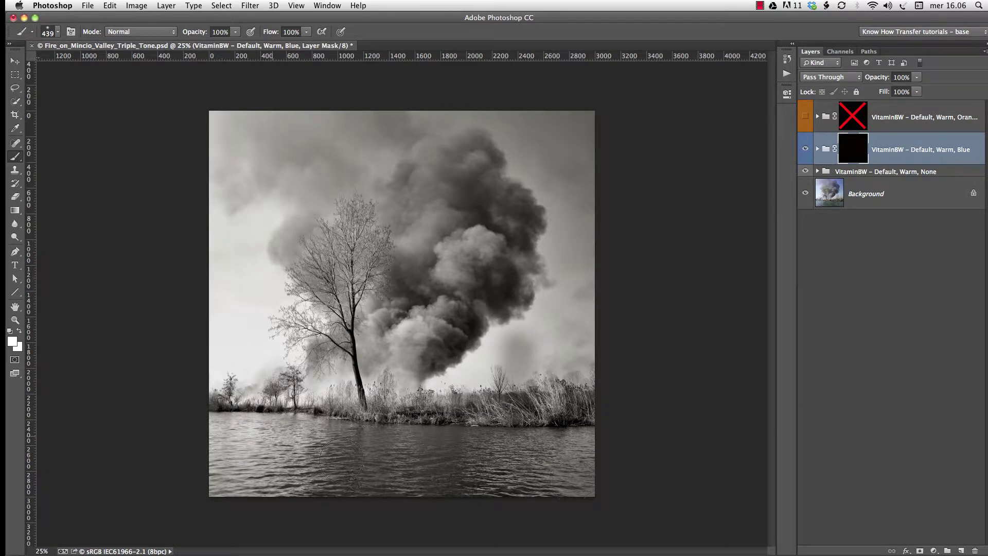
Paint the Blue group's mask white over the water, tree branches and smoke.
drag(547, 478, 381, 465)
key(ctrl+plus)
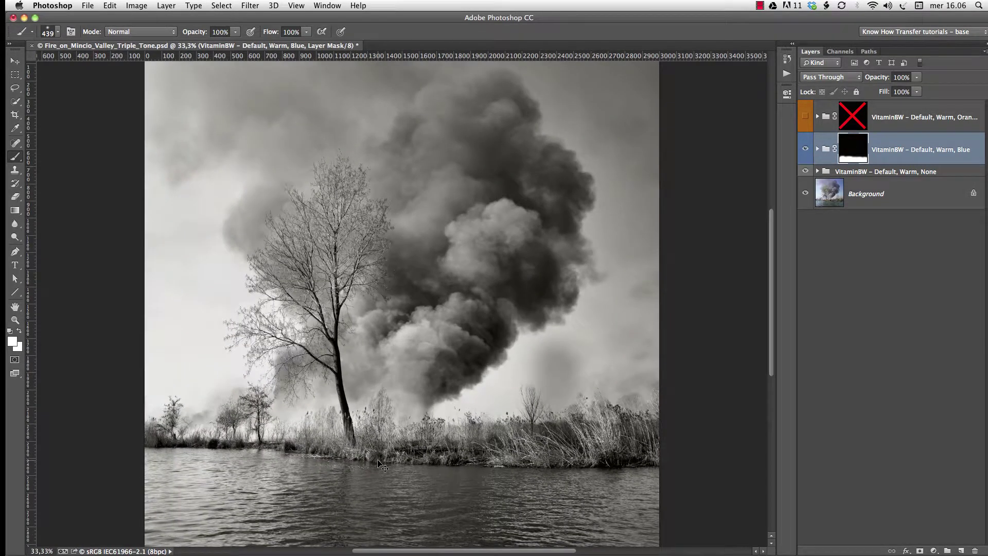
key(ctrl+plus)
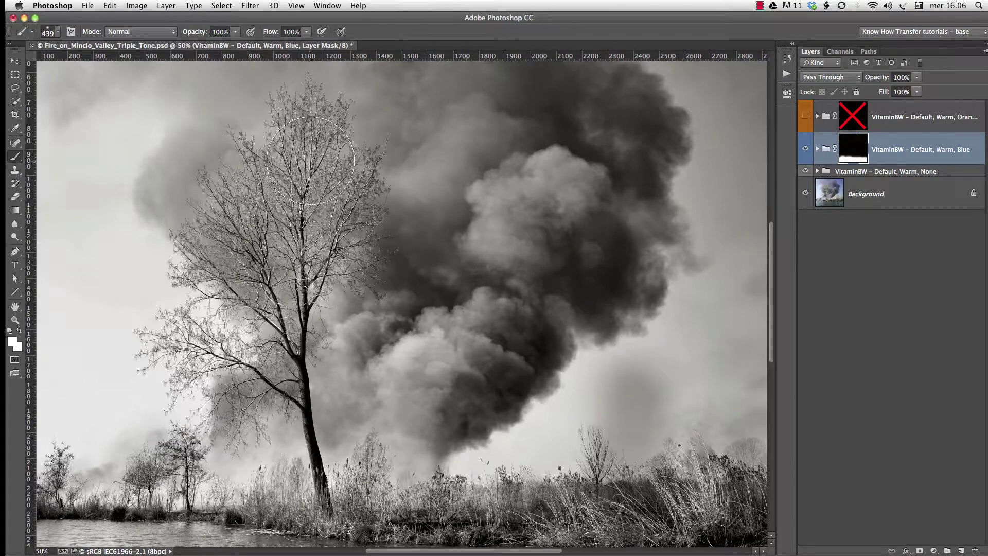
mouse_move(307, 186)
mouse_down()
mouse_move(225, 261)
mouse_move(288, 402)
mouse_up()
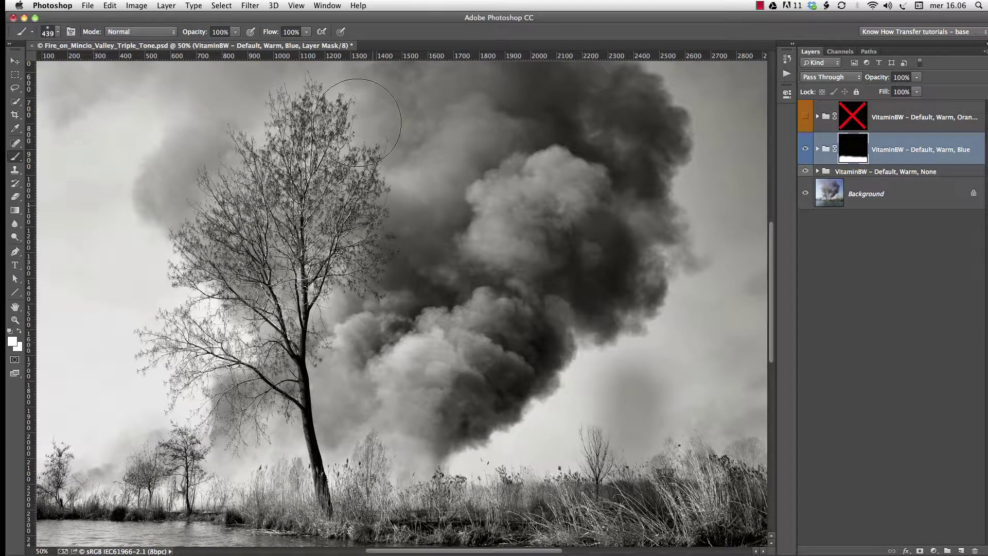
click(526, 231)
key(ctrl+minus)
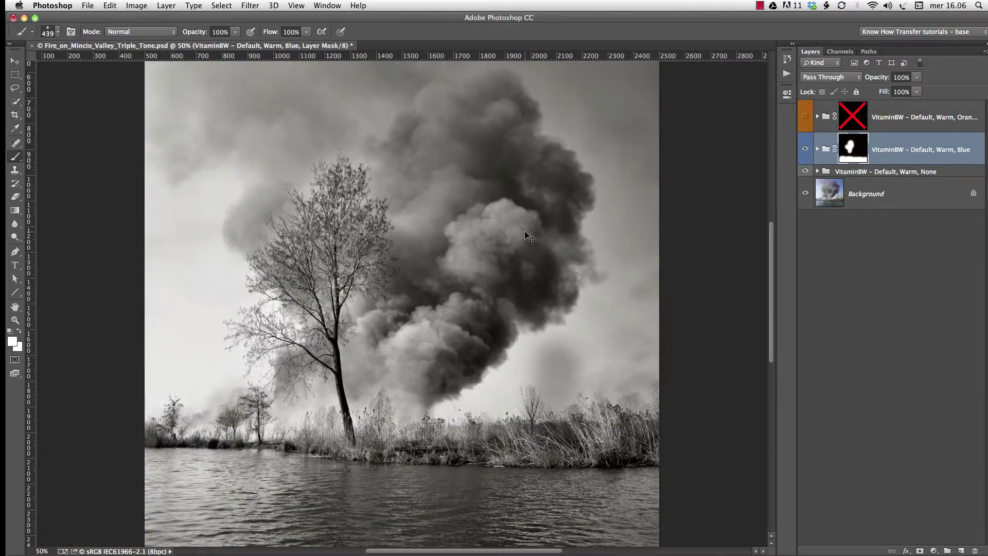
key(ctrl+minus)
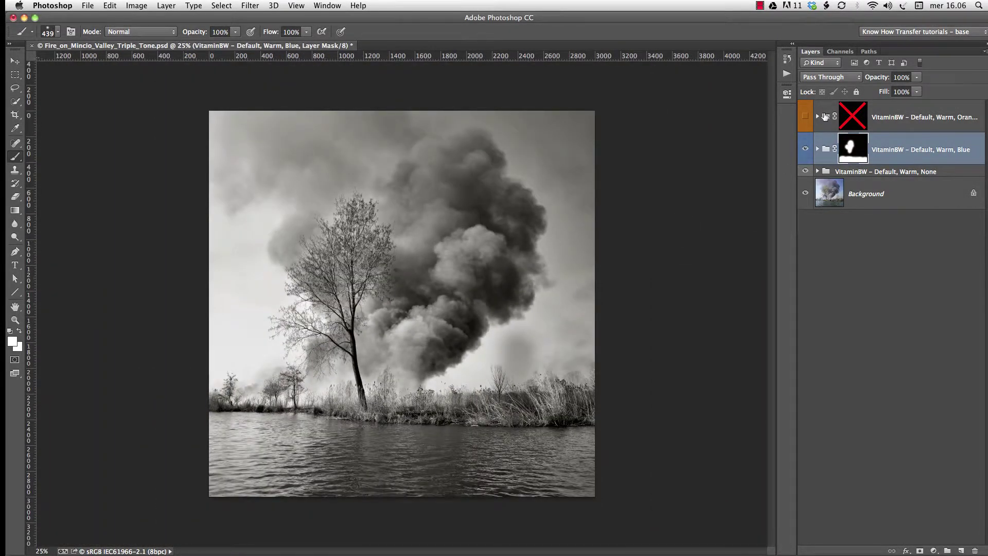
Show the Orange group, enable its mask, and paint it white over the right side and left sky.
click(806, 117)
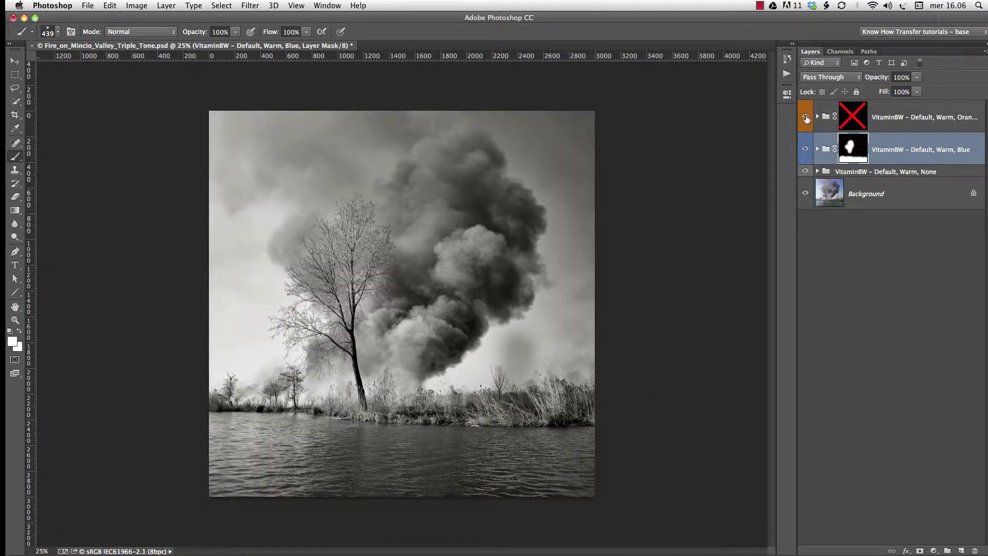
shift+click(858, 116)
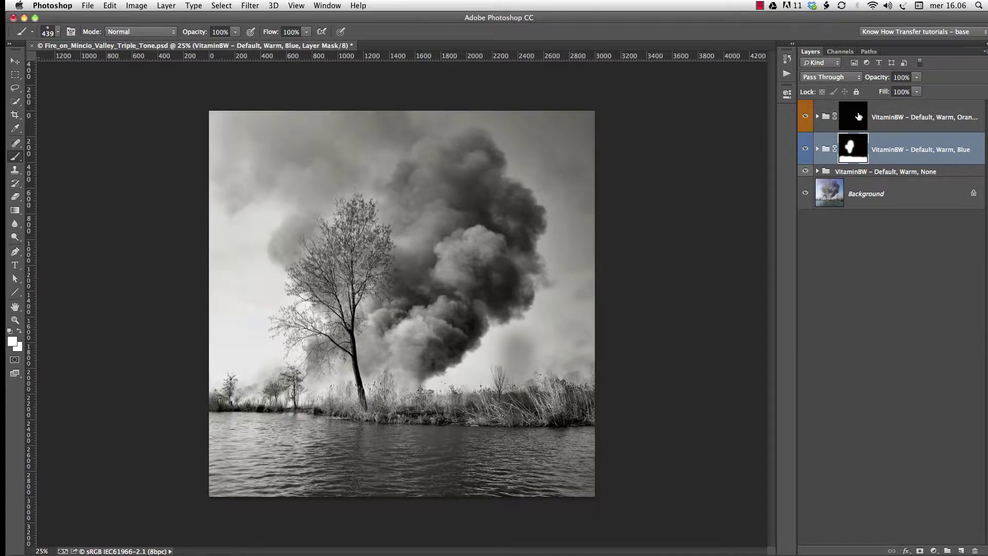
click(858, 116)
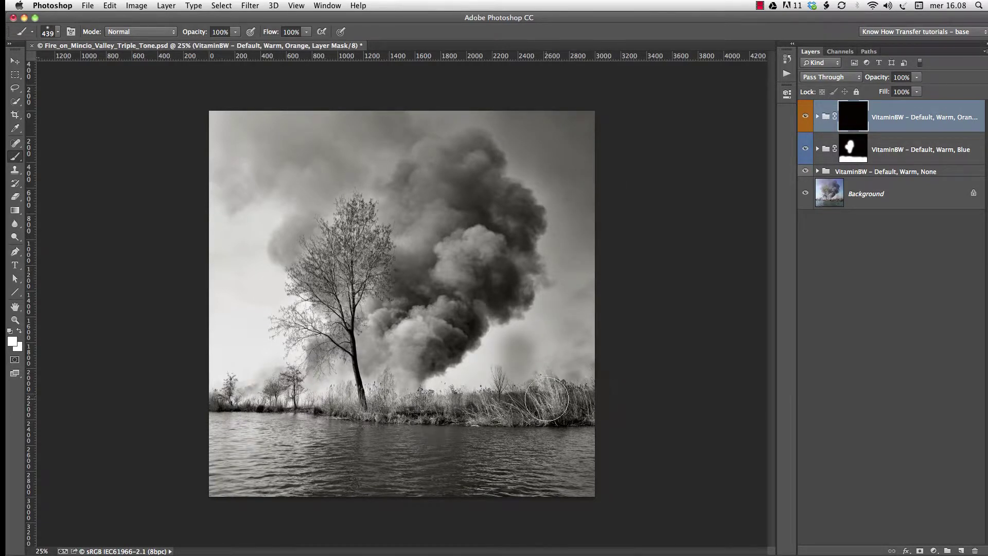
drag(546, 399, 545, 399)
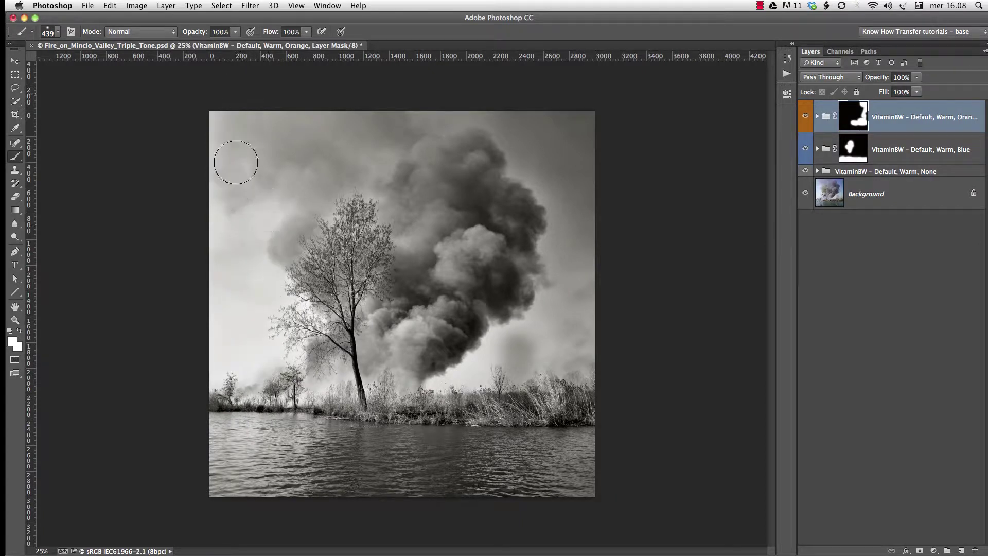
drag(236, 162, 221, 194)
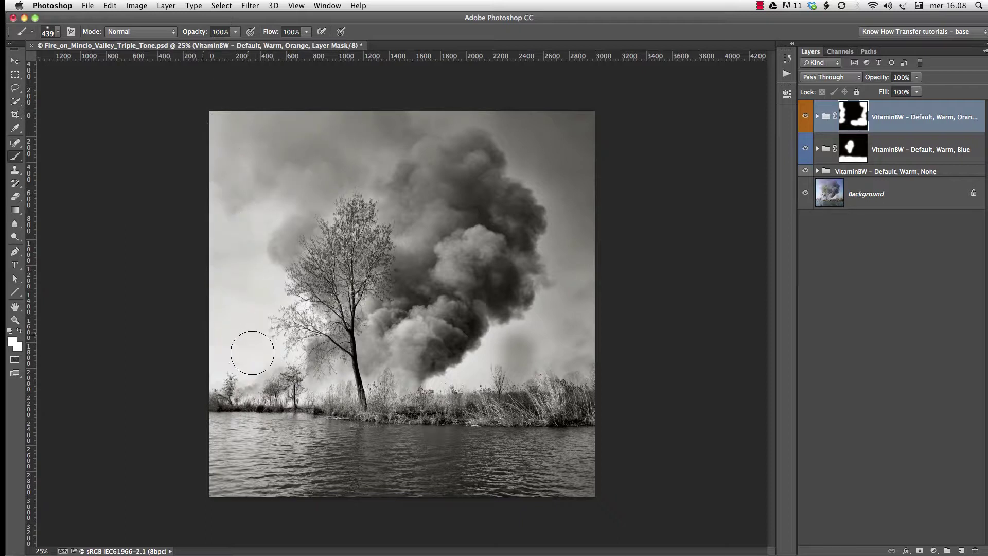
drag(245, 289, 242, 194)
Switch the Blue and Orange groups on and off to compare, ending with both visible.
click(805, 117)
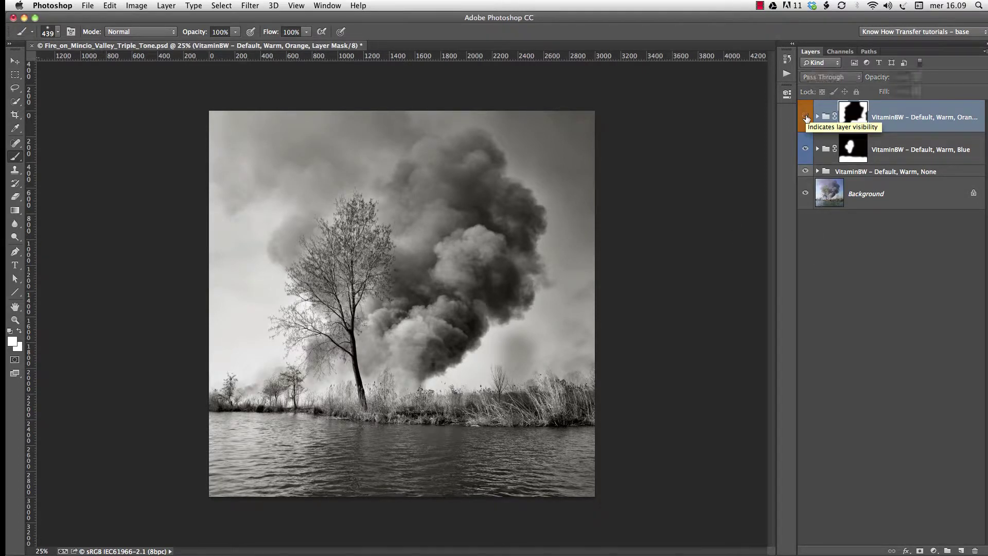
click(804, 149)
click(854, 172)
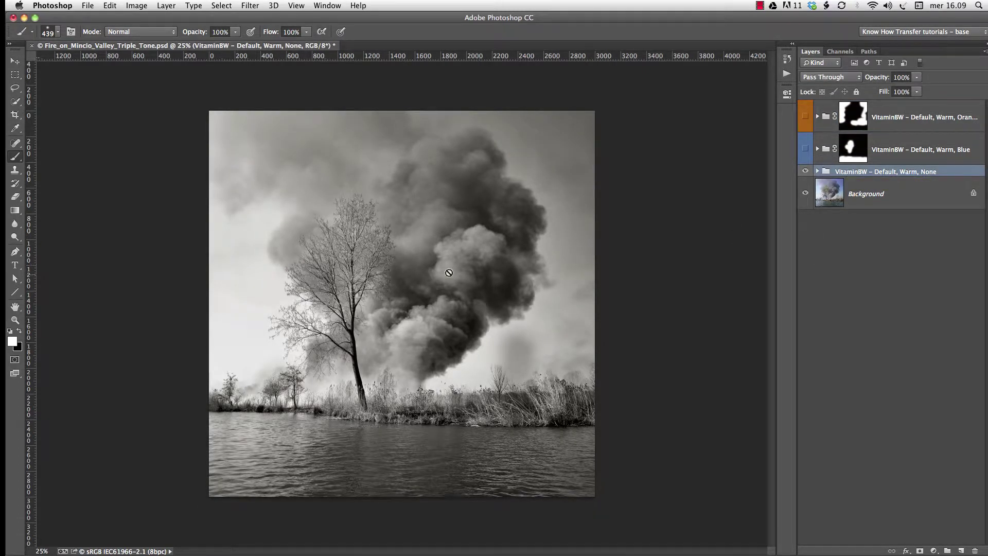
click(805, 149)
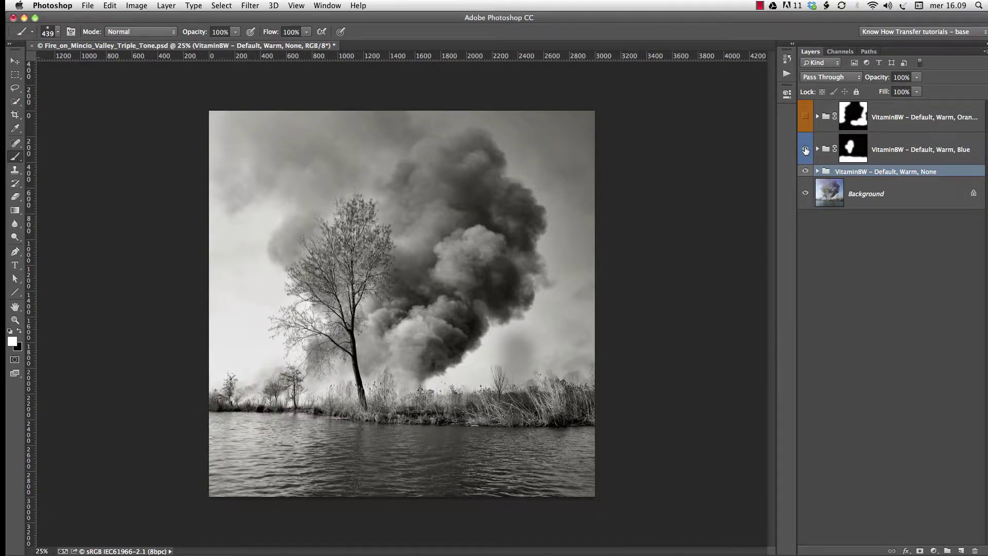
click(805, 149)
click(805, 150)
click(805, 117)
click(805, 117)
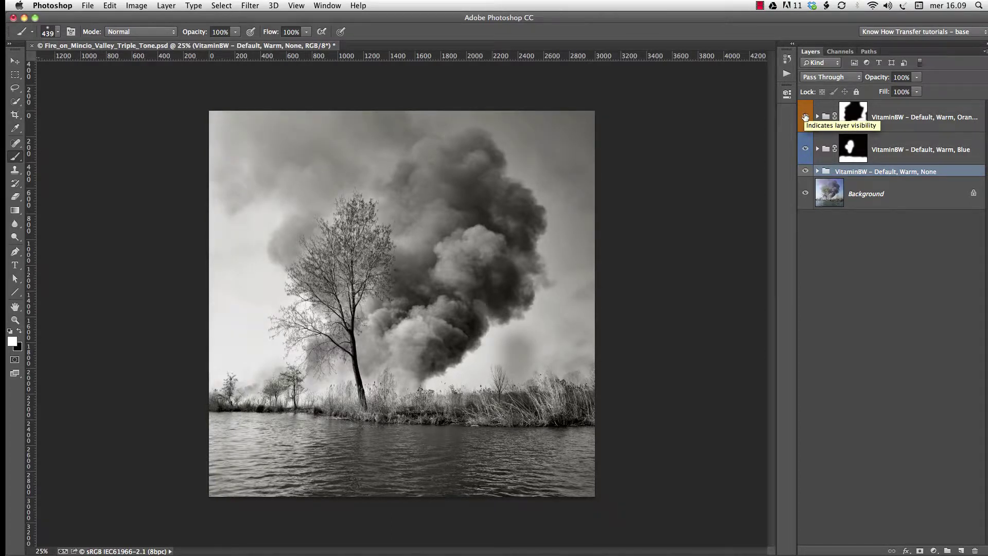
click(805, 118)
click(805, 117)
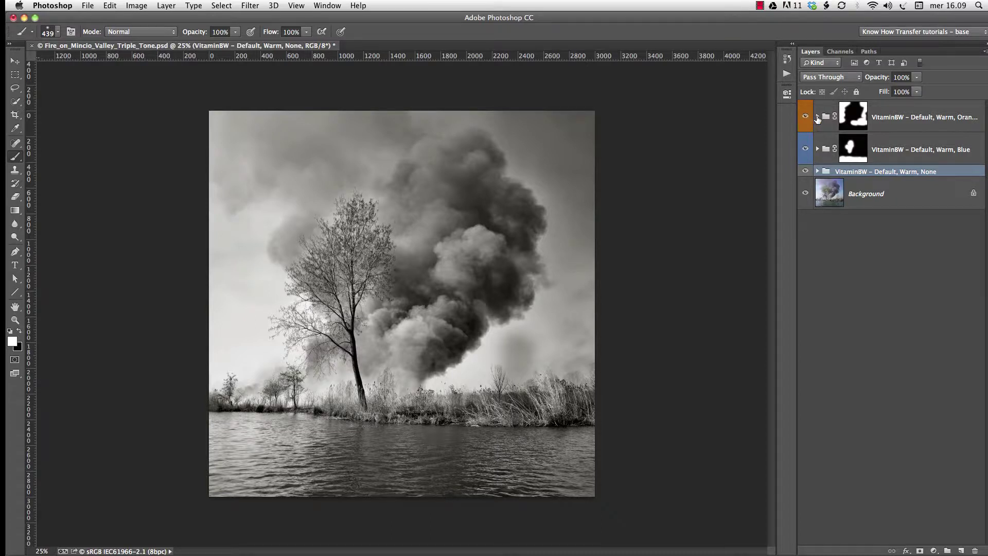
Expand the Orange, Blue and None groups and select Orange's Conversion (Default) mask.
click(816, 117)
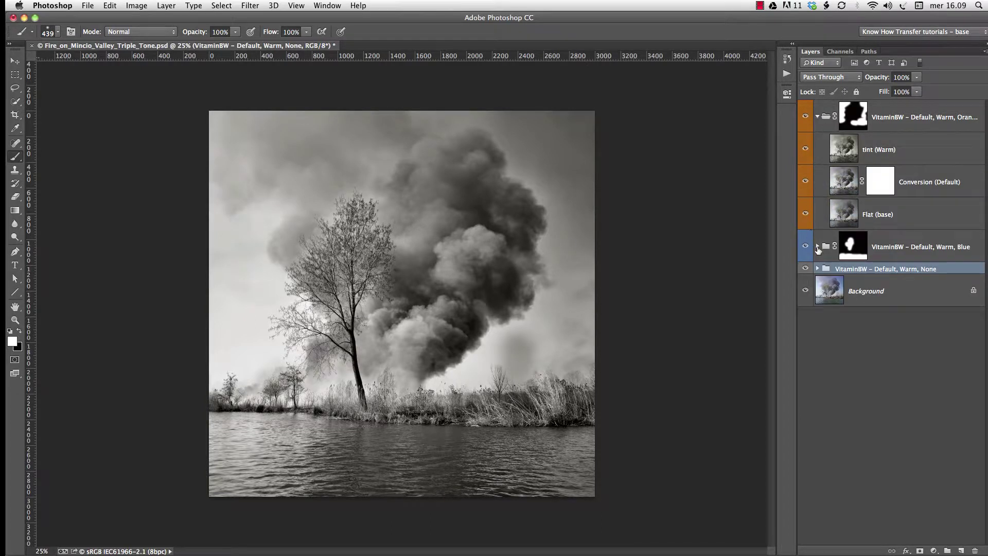
click(817, 247)
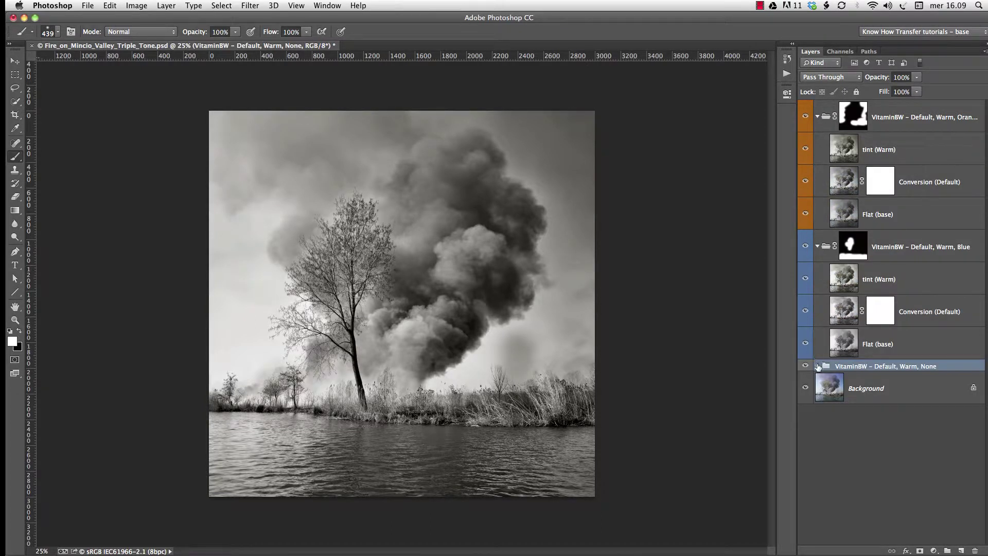
click(817, 365)
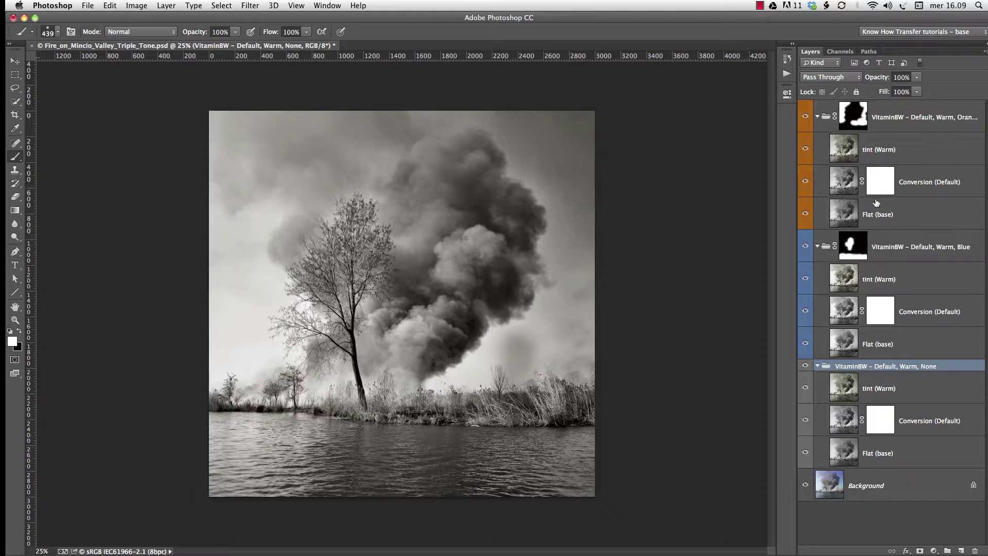
click(888, 185)
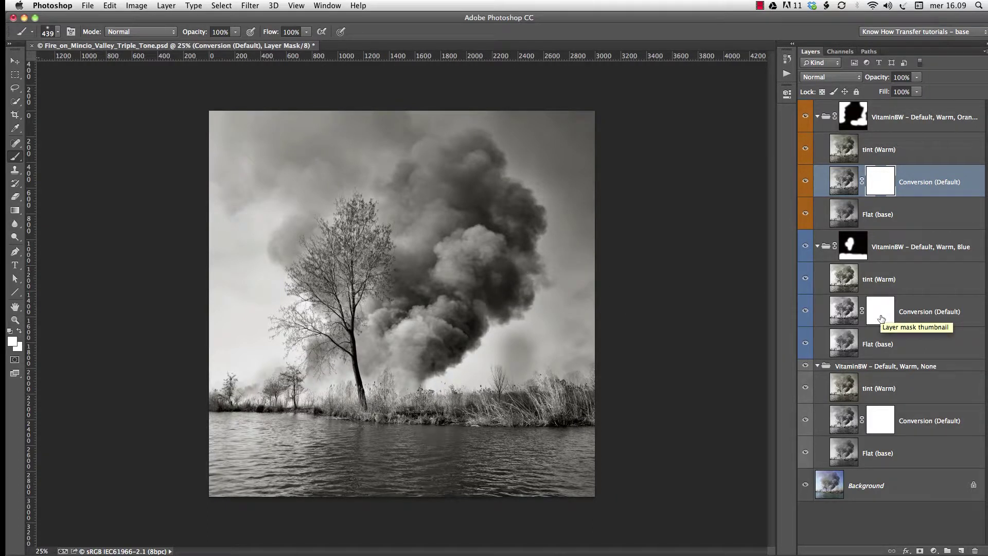
Solo the None group twice with Alt-click on its eye, restoring all layers each time.
alt+click(805, 366)
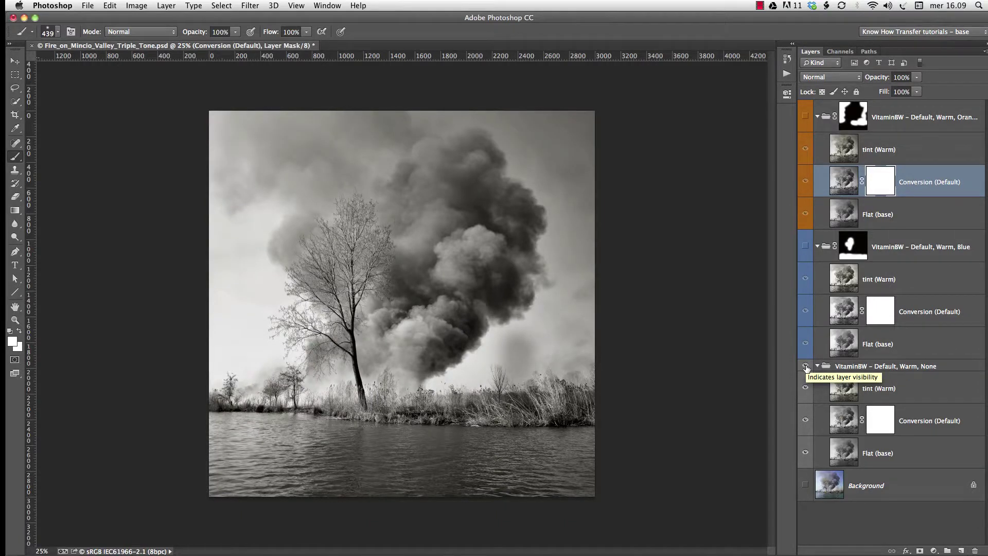
alt+click(805, 366)
alt+click(805, 366)
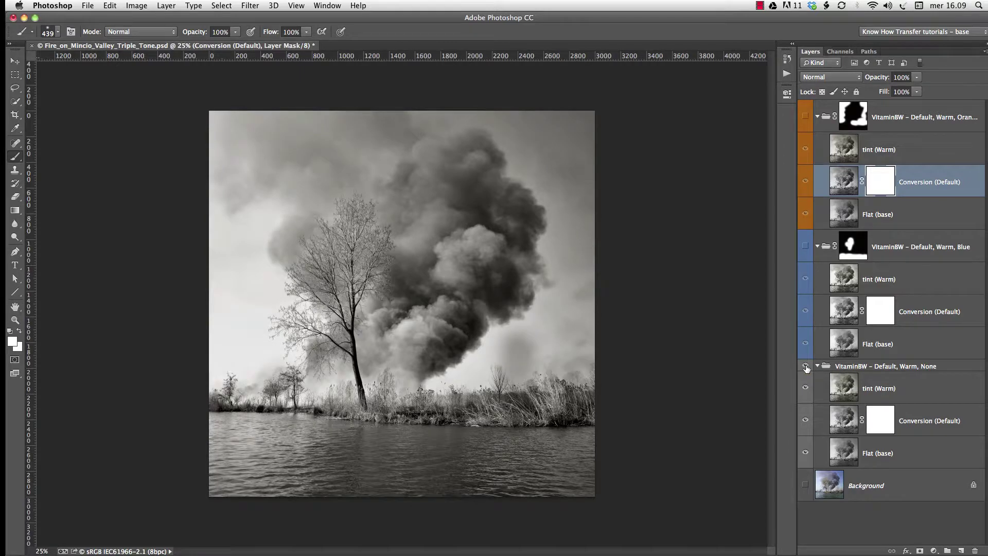
alt+click(805, 366)
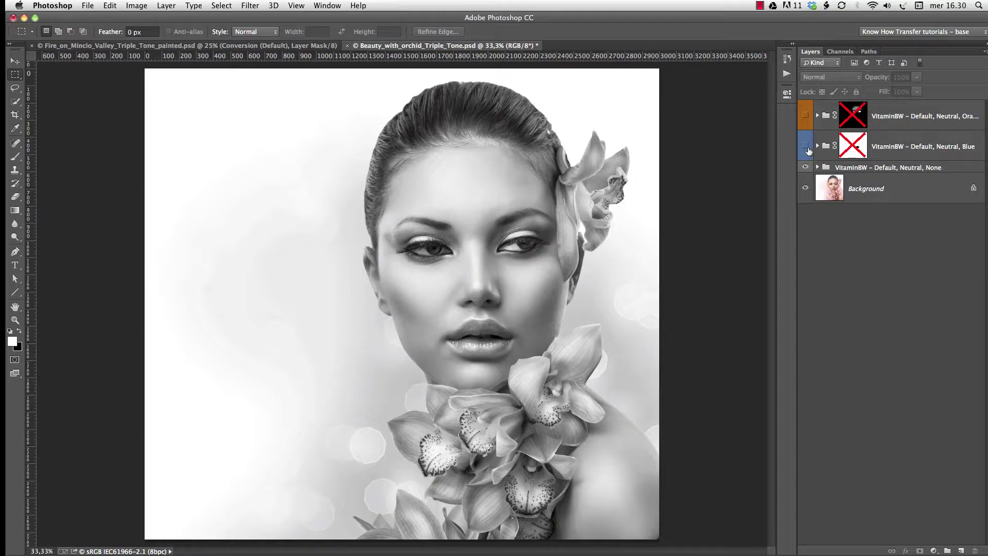
Turn on the portrait's Blue group and switch the Orange group on and off to compare.
click(805, 148)
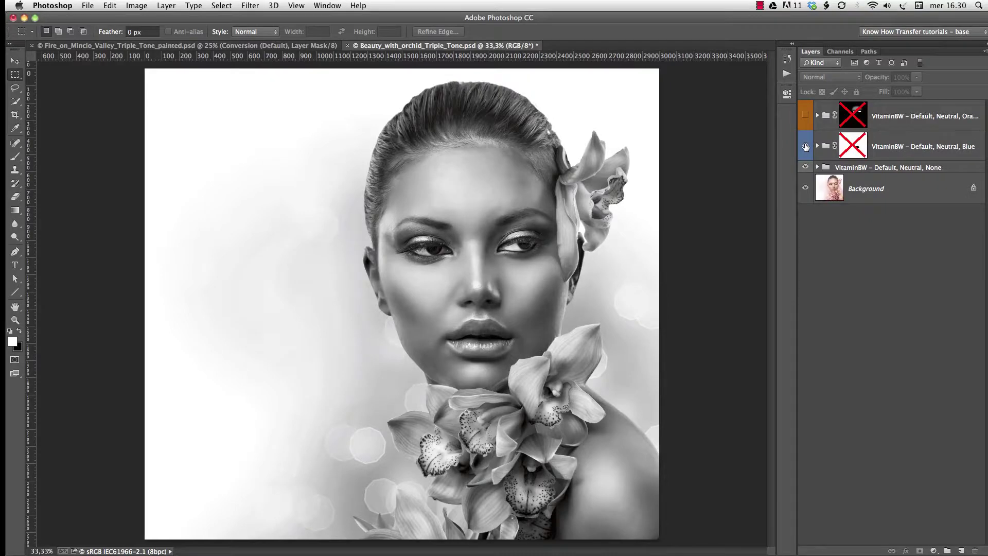
click(805, 116)
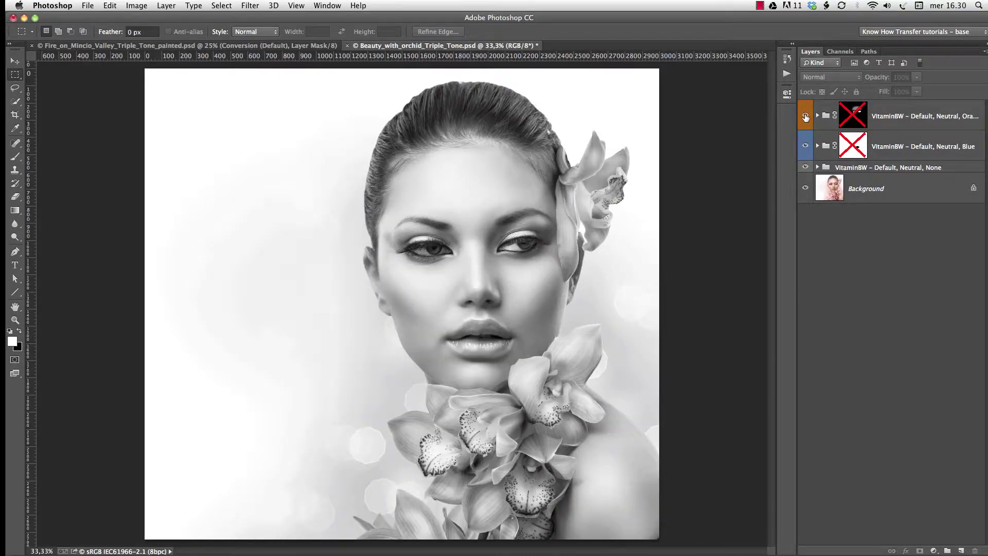
click(805, 117)
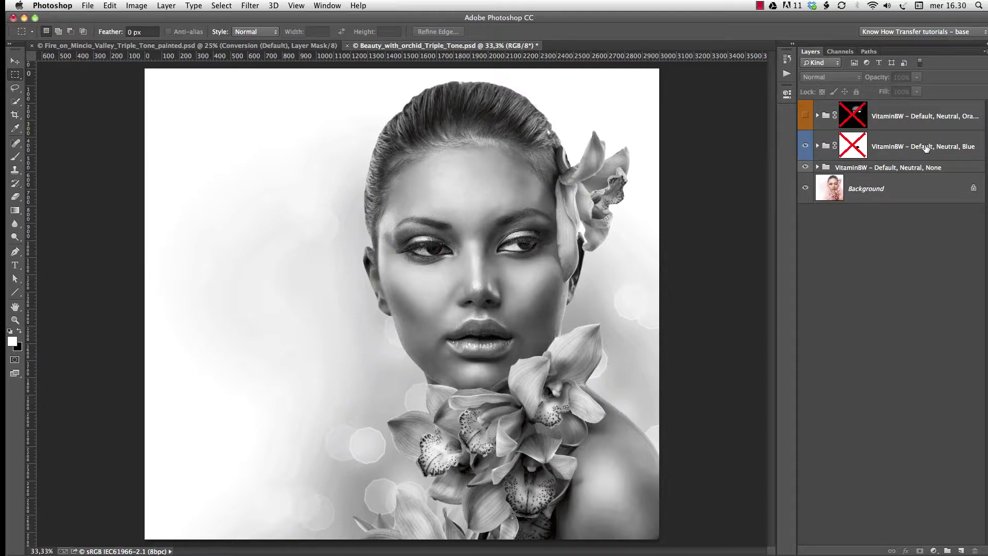
click(805, 115)
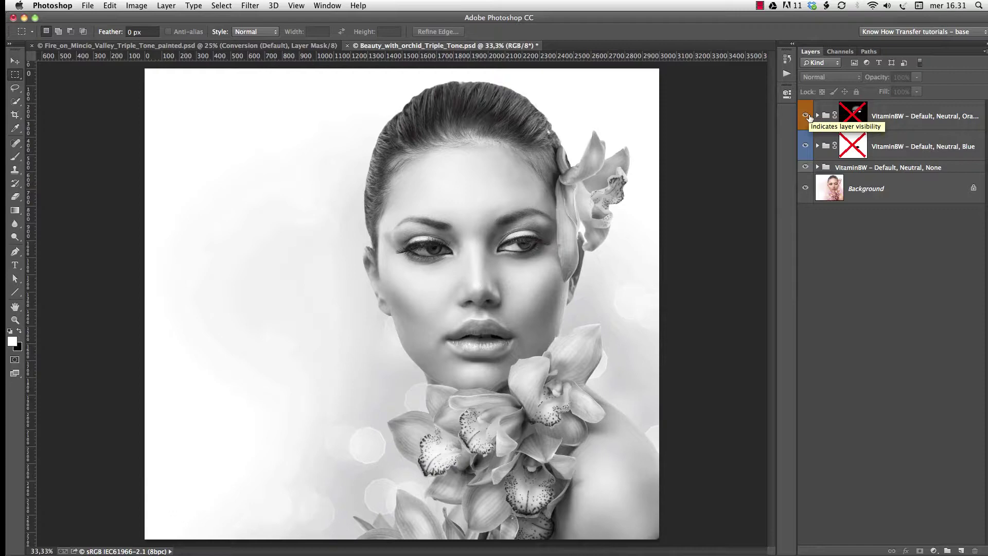
click(805, 115)
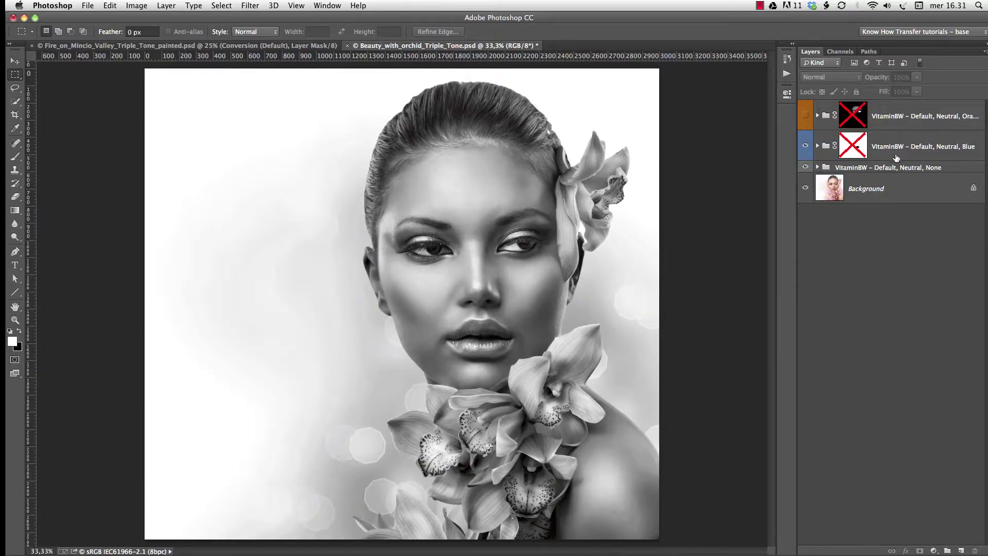
Set the Blue group's opacity to 50%, enable its mask and preview it alone.
click(928, 152)
click(916, 77)
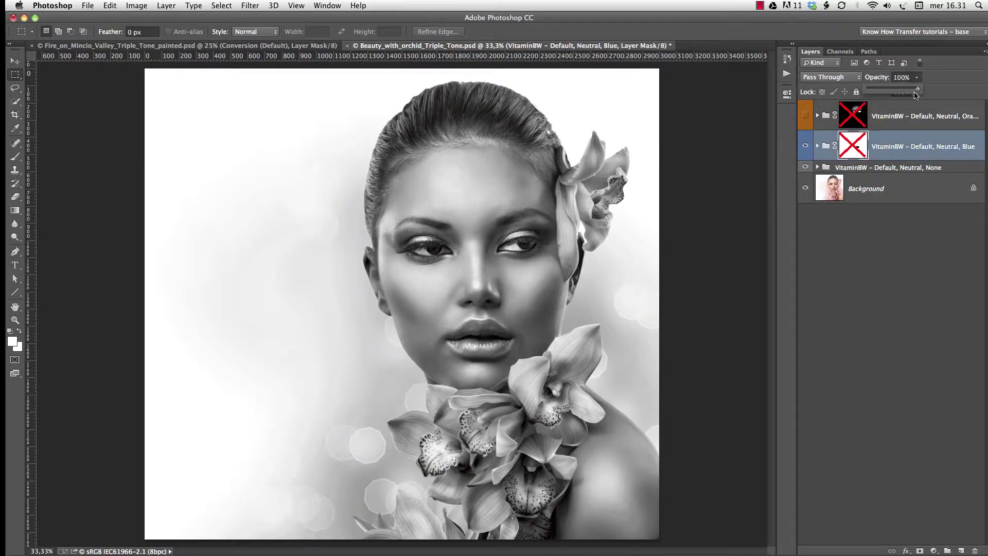
drag(918, 89, 893, 91)
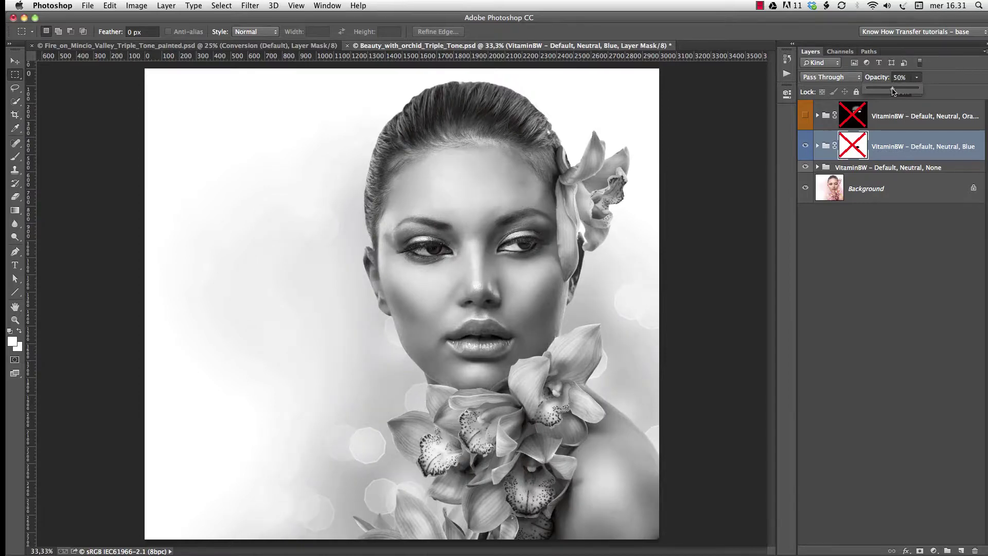
click(931, 147)
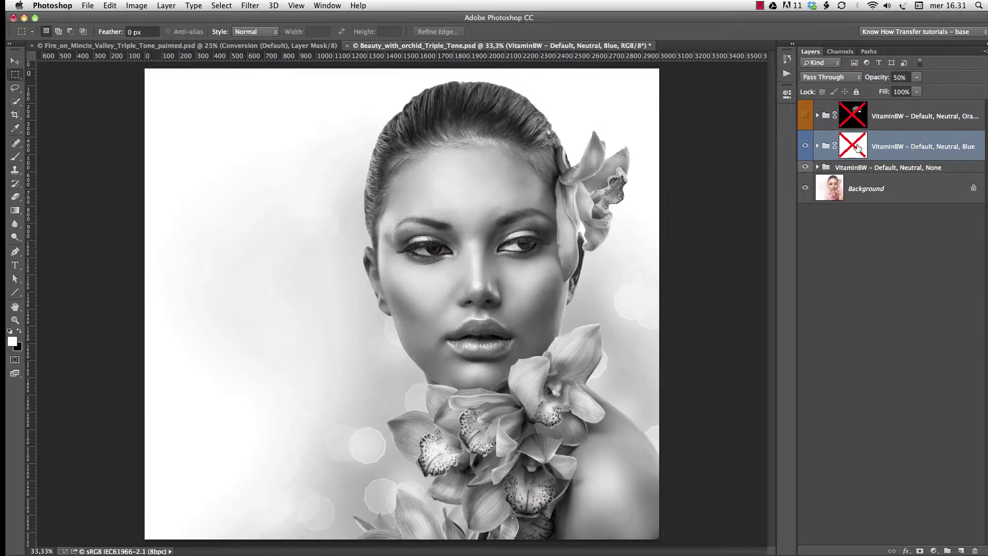
shift+click(857, 148)
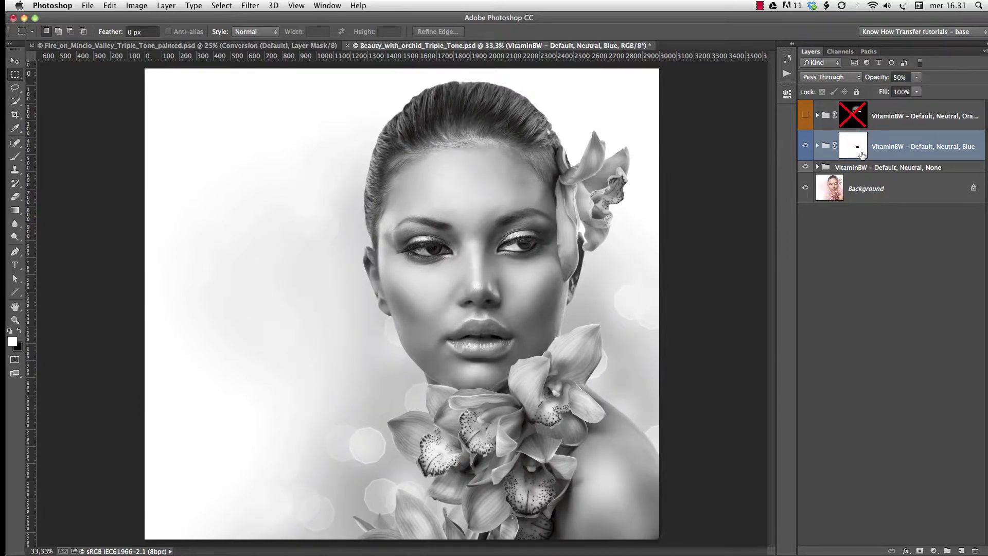
alt+click(859, 152)
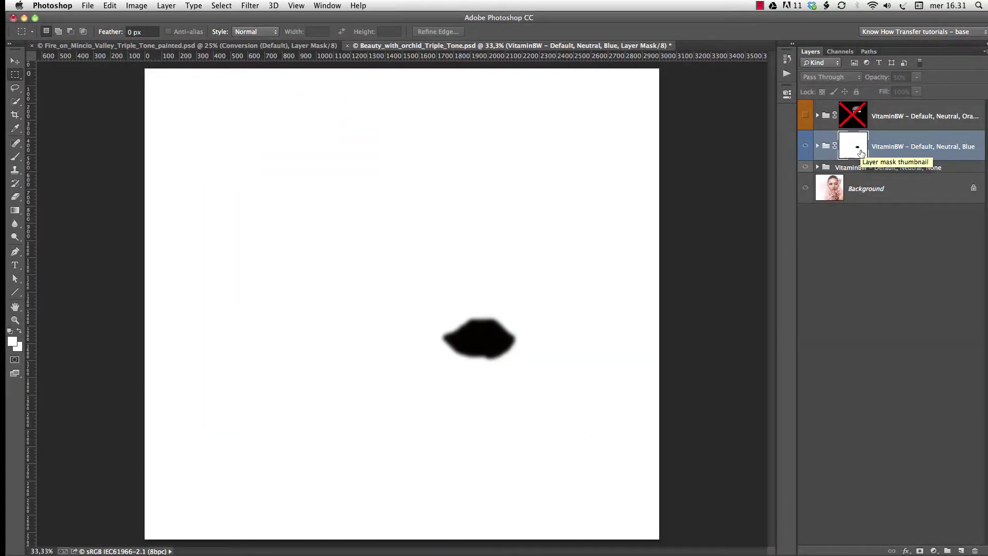
alt+click(860, 153)
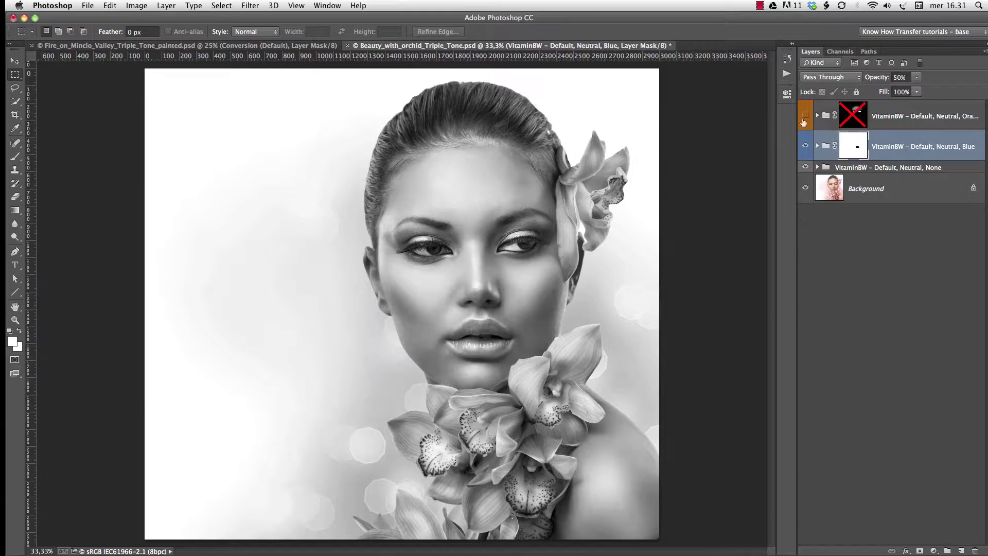
Show the Orange group, enable its mask, and preview the mask on its own.
click(805, 116)
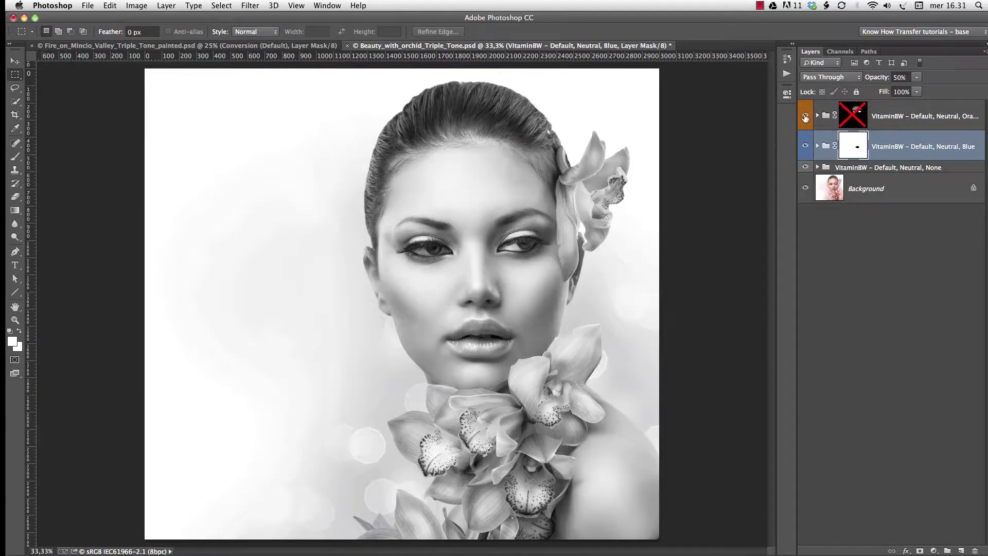
shift+click(858, 119)
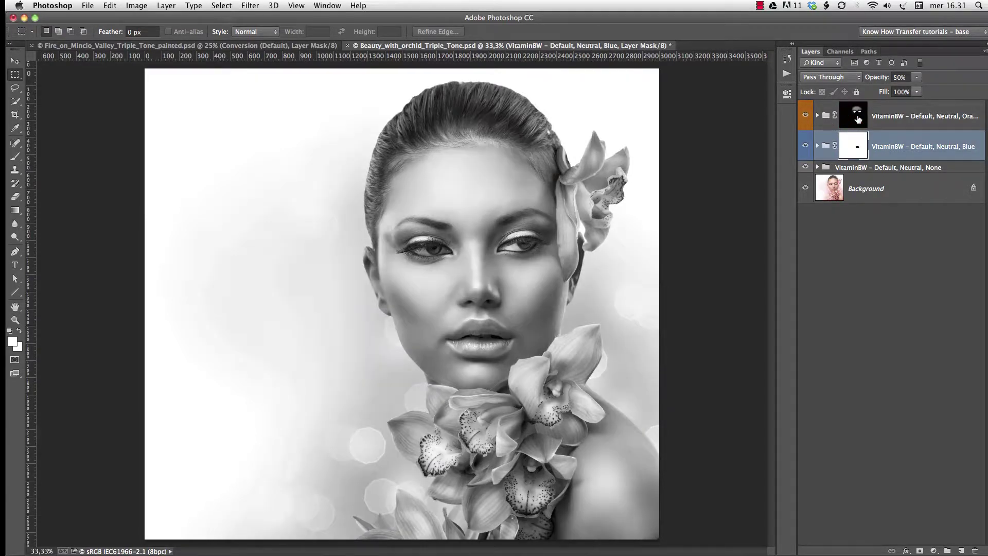
click(921, 116)
alt+click(854, 117)
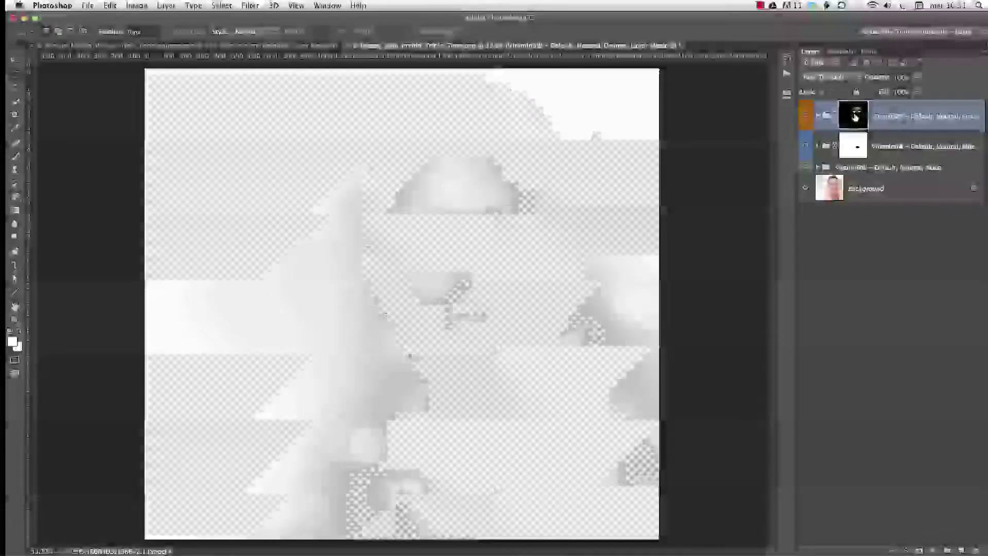
alt+click(854, 117)
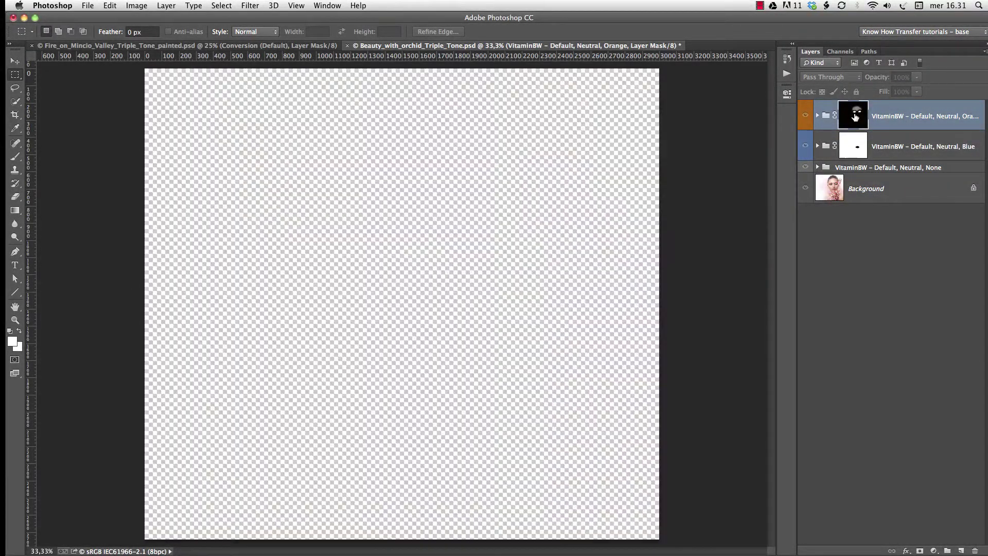
Set the Orange group's opacity to 60%, then solo the None group to compare.
click(904, 77)
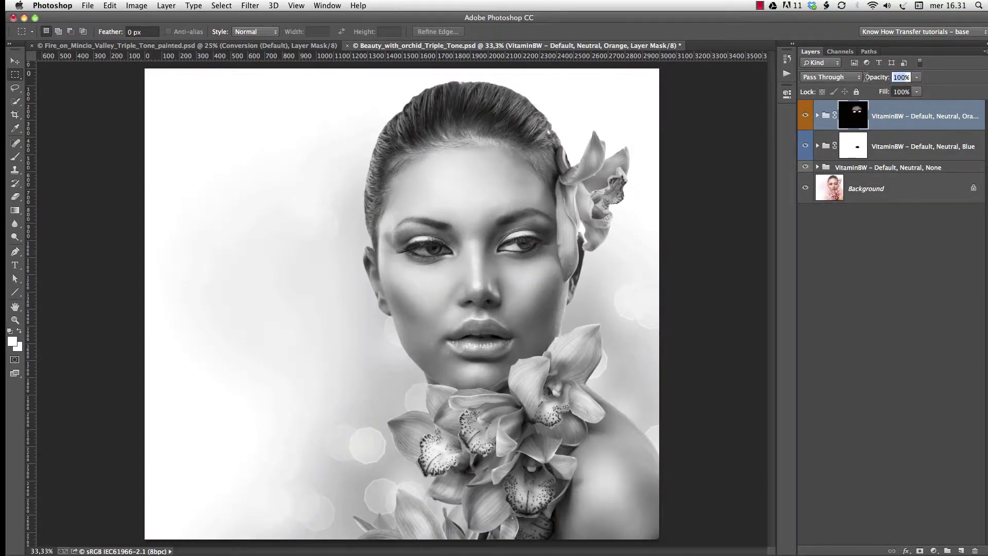
text(60)
key(Return)
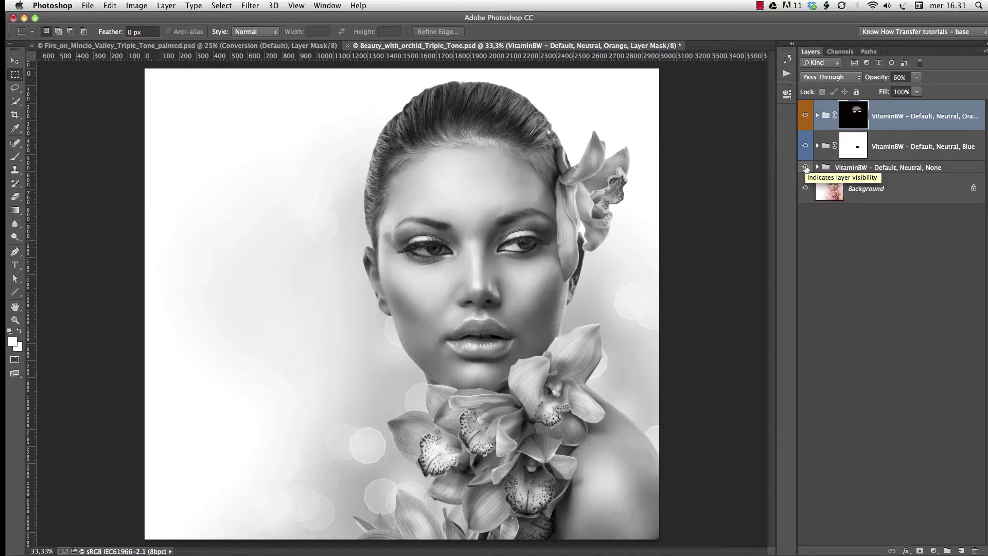
alt+click(805, 167)
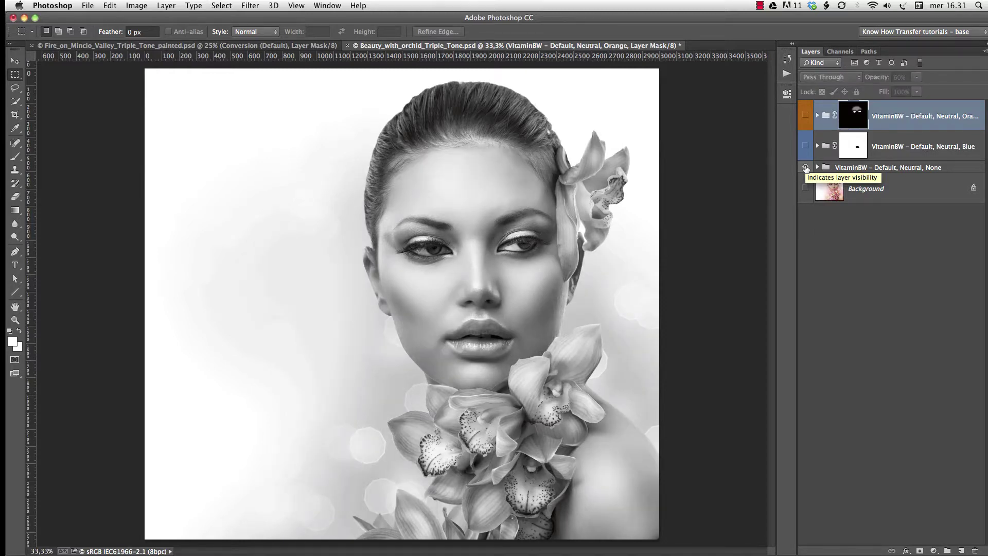
alt+click(805, 167)
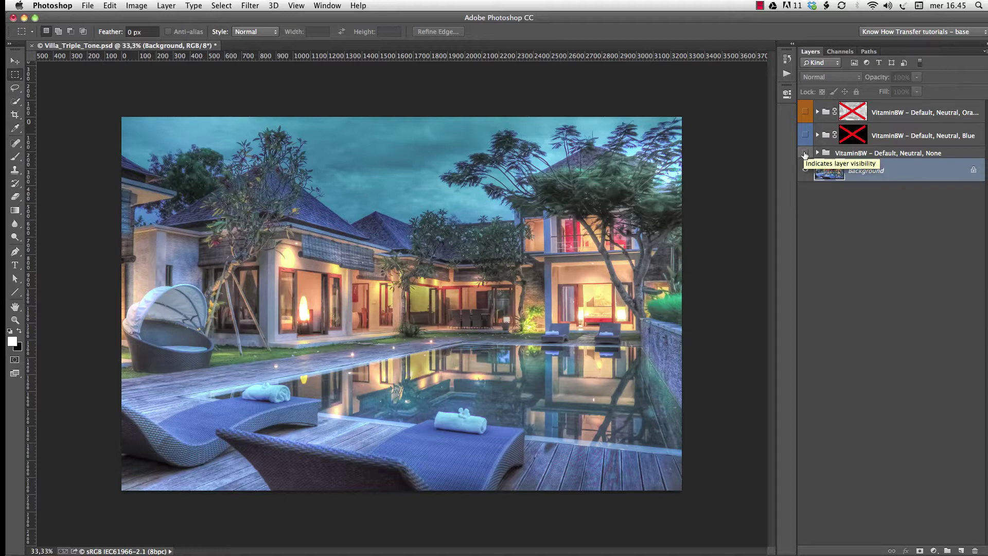
Compare the None, Blue and Orange VitaminBW groups, leaving None and Blue visible and Orange hidden.
click(804, 153)
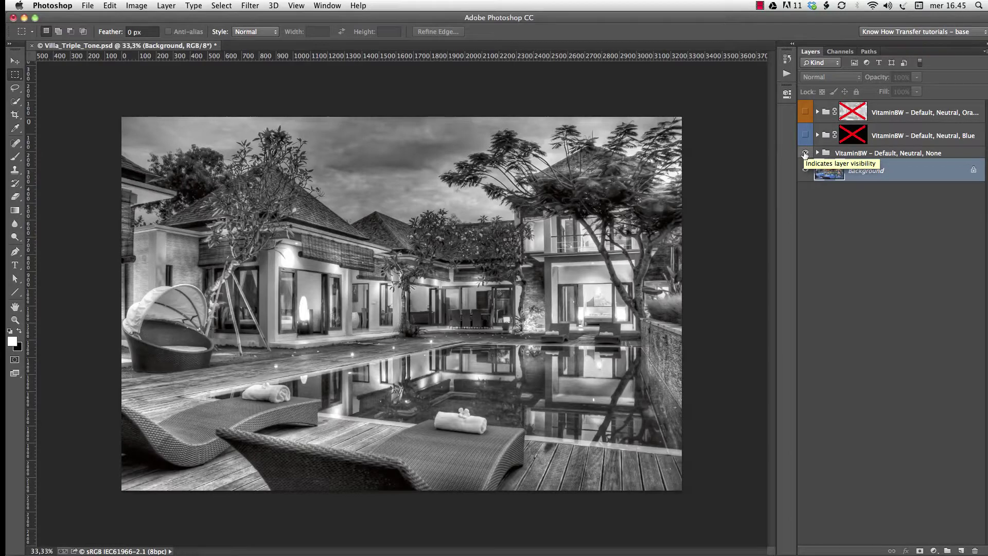
click(805, 135)
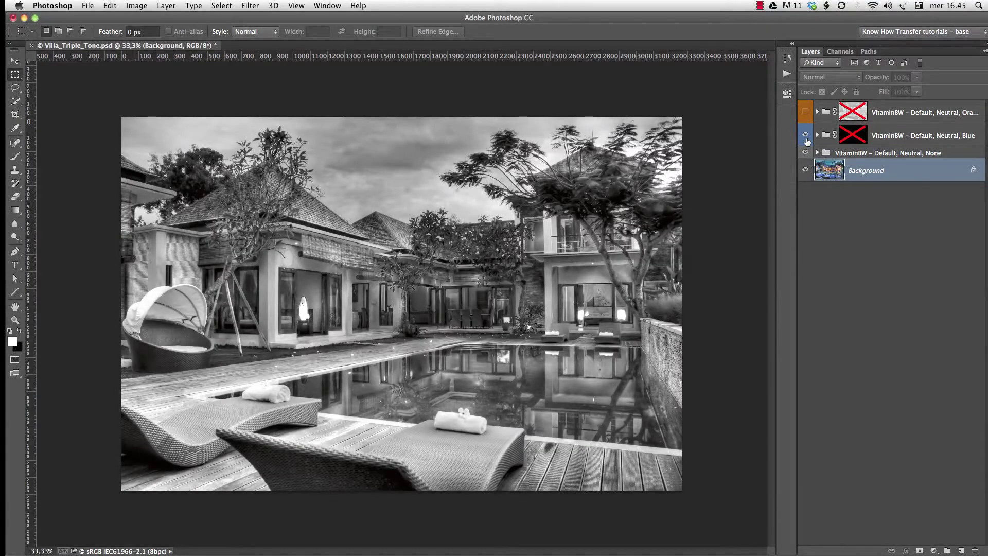
click(805, 112)
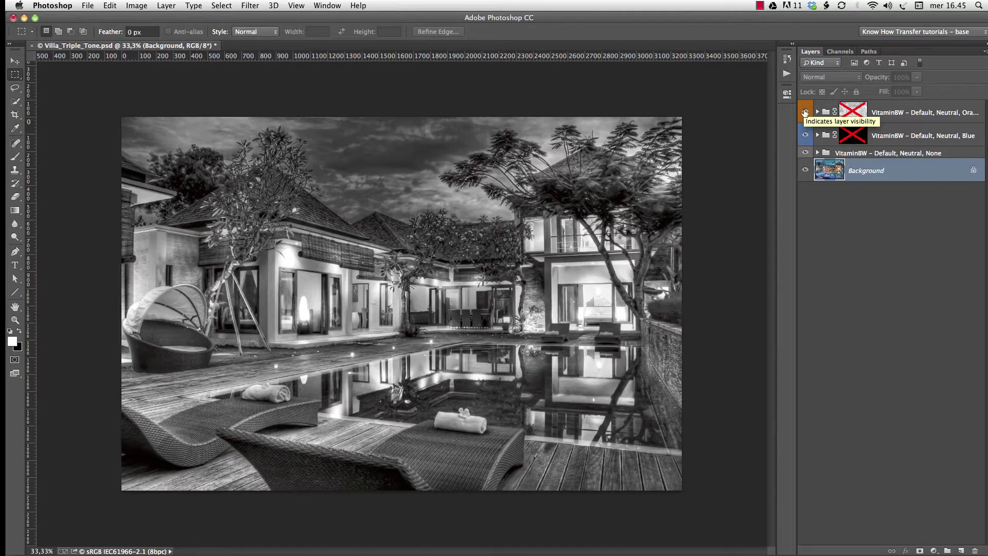
click(805, 112)
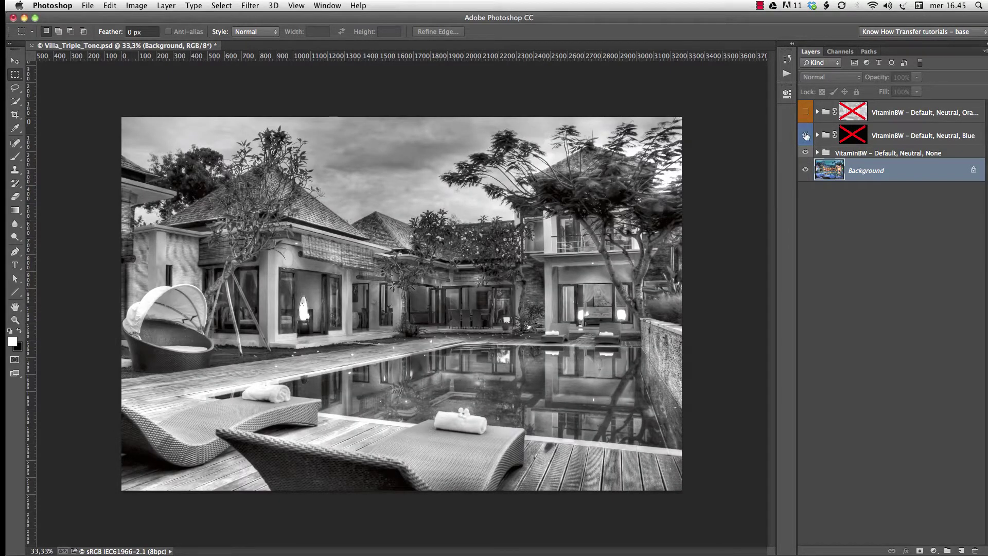
click(806, 135)
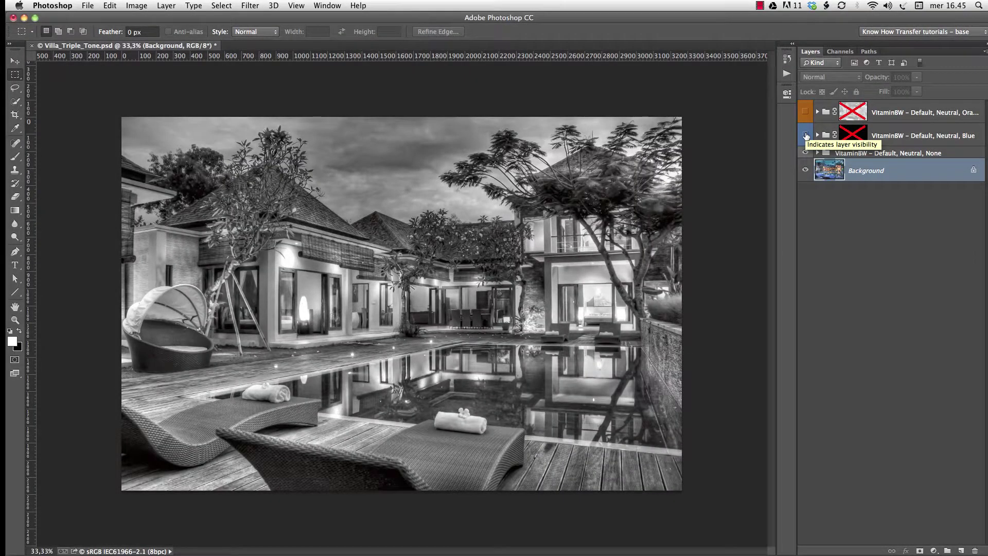
click(806, 136)
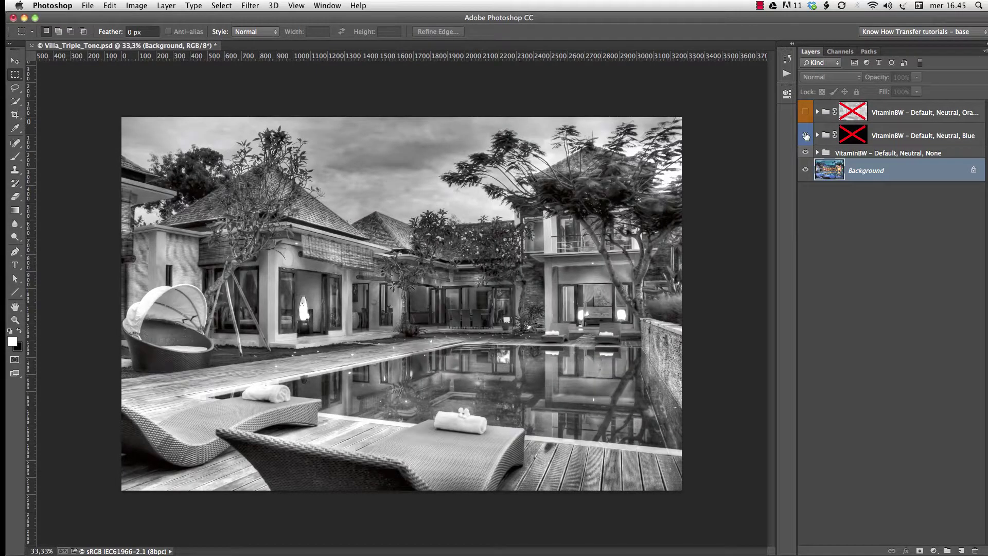
Set the Blue VitaminBW group's blend mode to Darken.
click(901, 140)
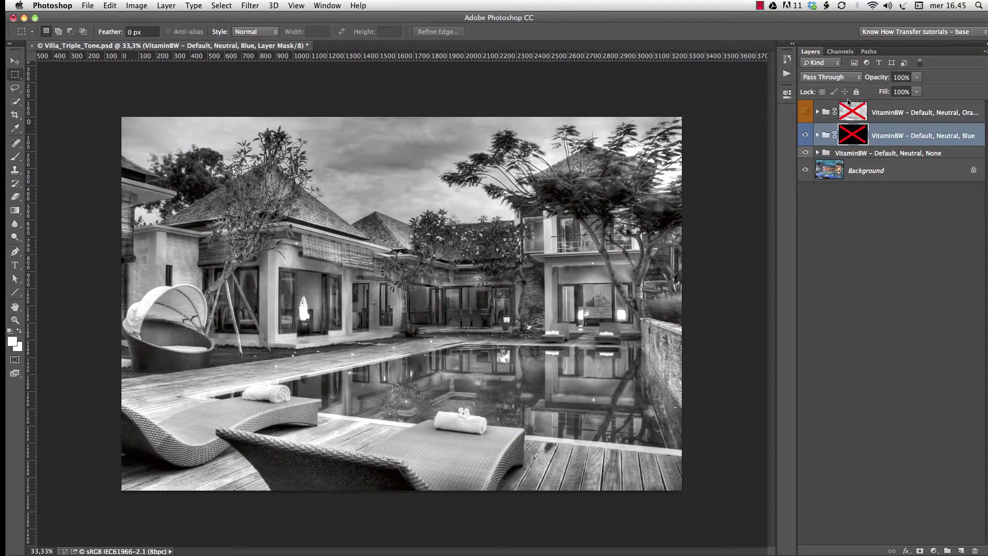
click(830, 78)
click(815, 115)
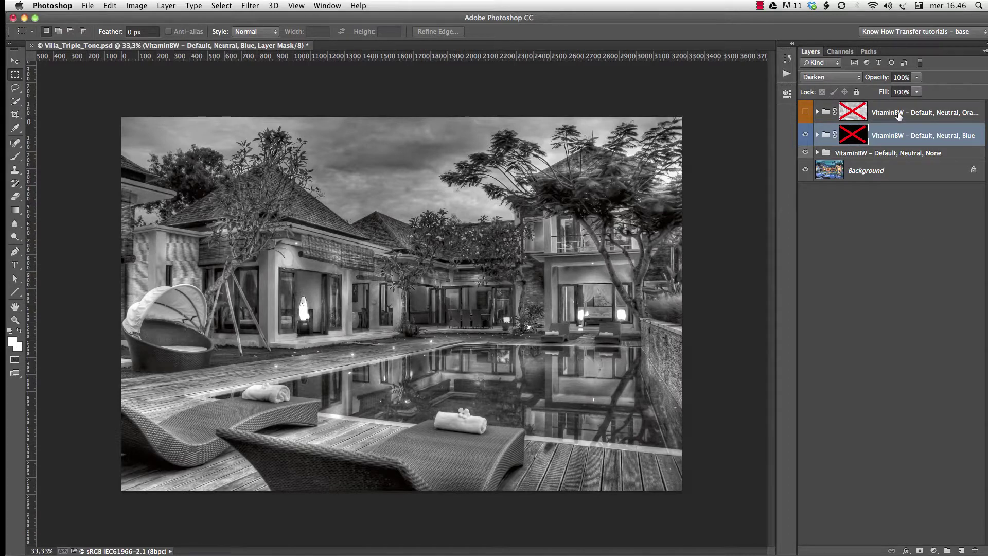
Show the Orange VitaminBW group with its blurred layer mask re-enabled, briefly previewing the mask alone.
click(899, 115)
click(805, 112)
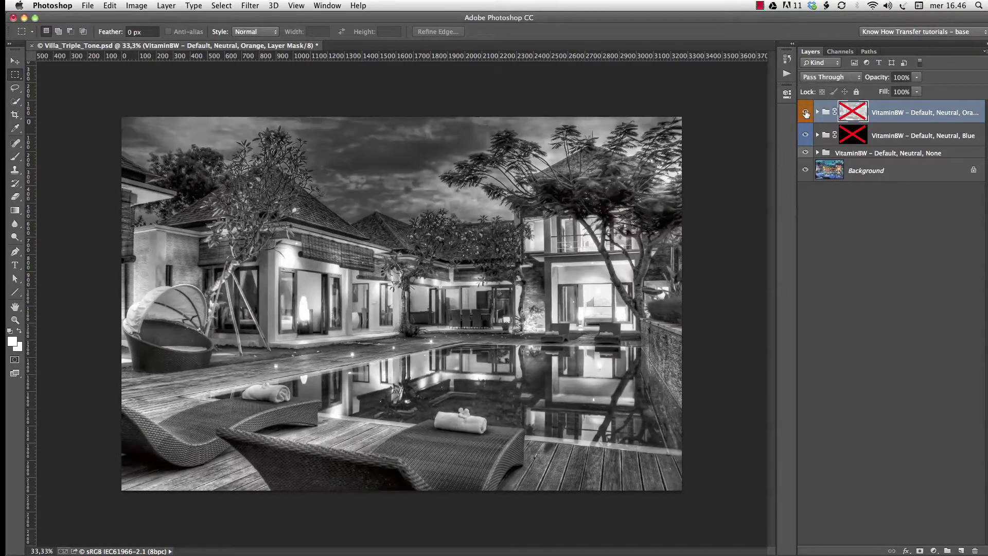
shift+click(853, 113)
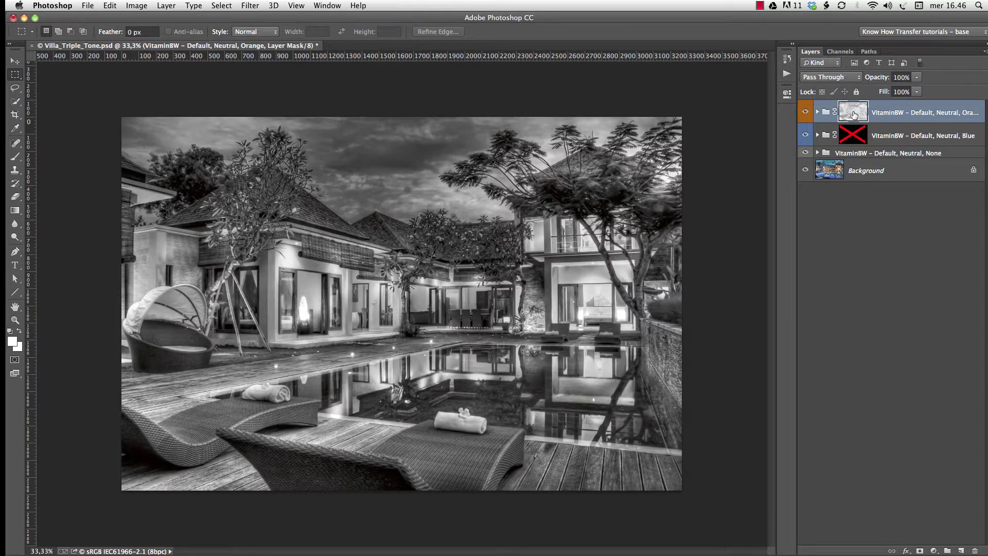
alt+click(853, 113)
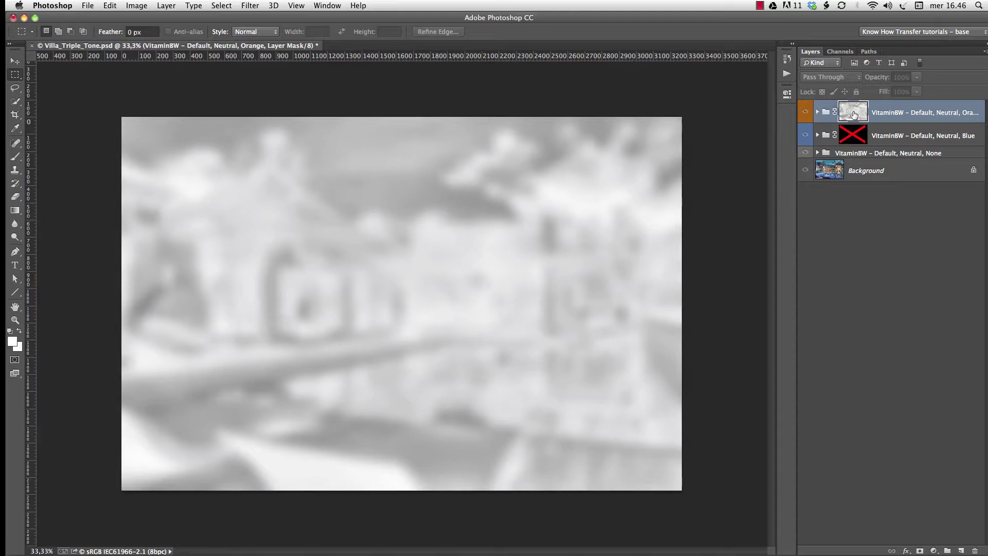
alt+click(853, 113)
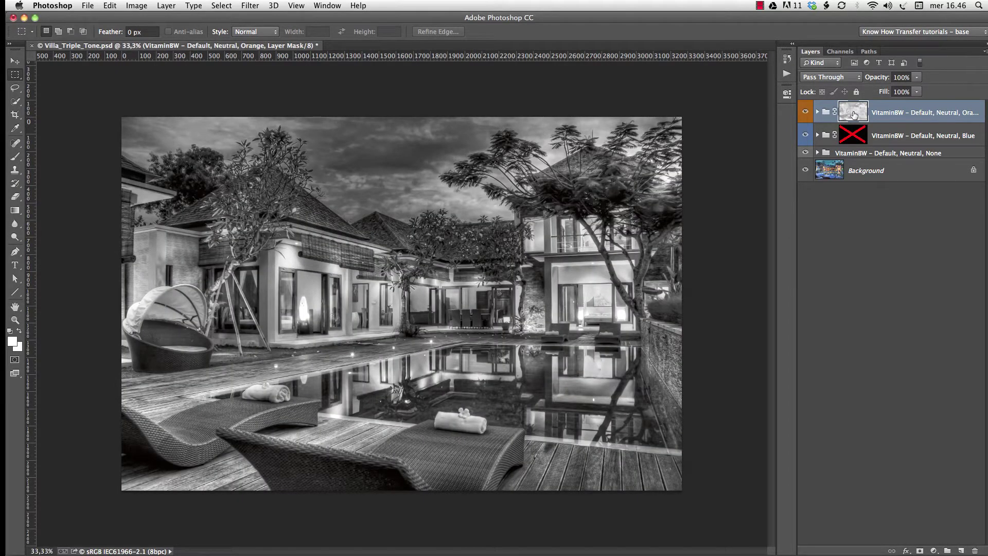
alt+click(805, 153)
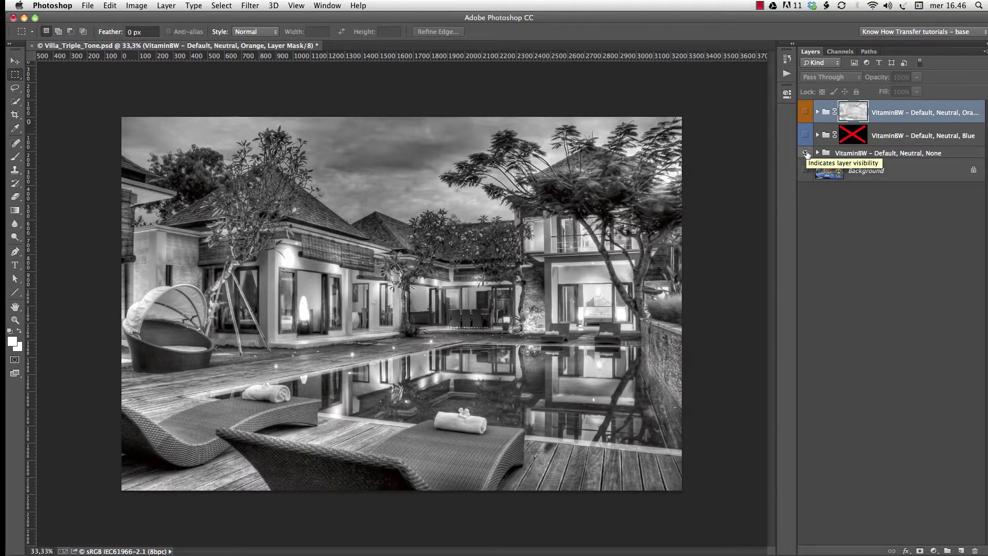
alt+click(805, 153)
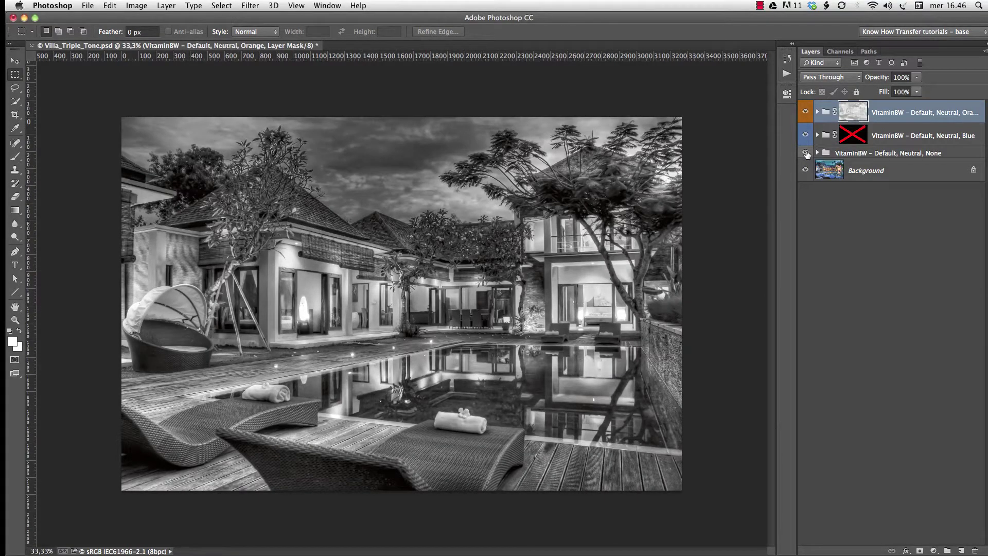
alt+click(805, 154)
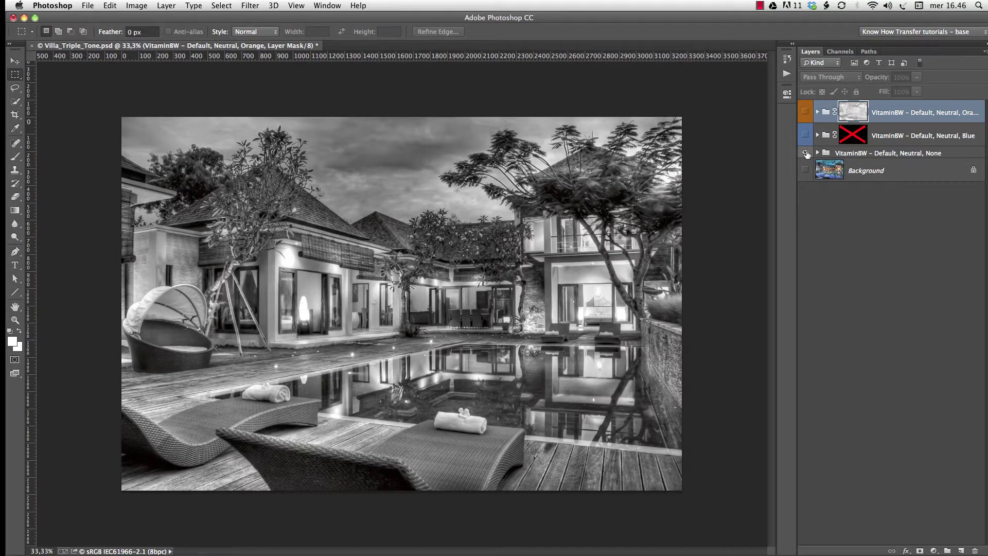
alt+click(806, 153)
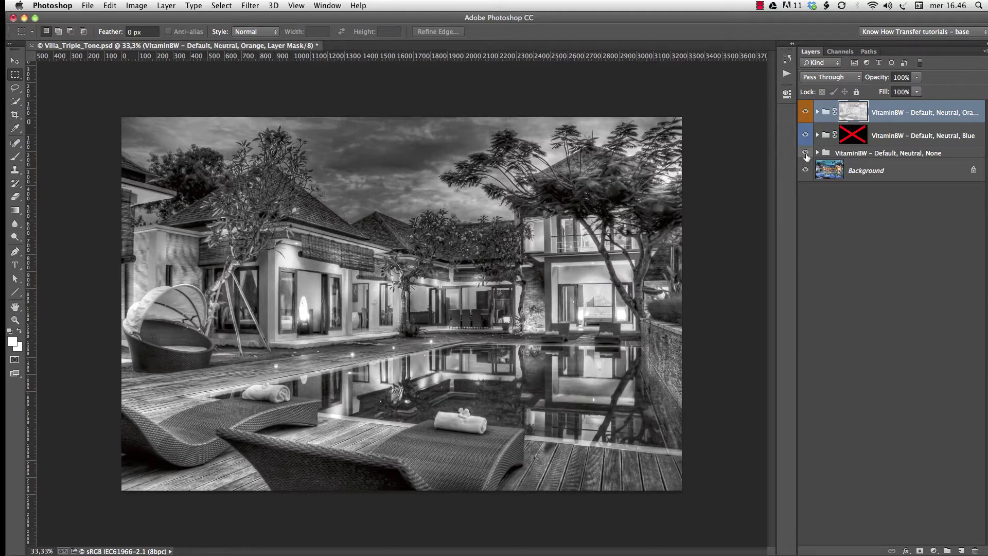
click(805, 111)
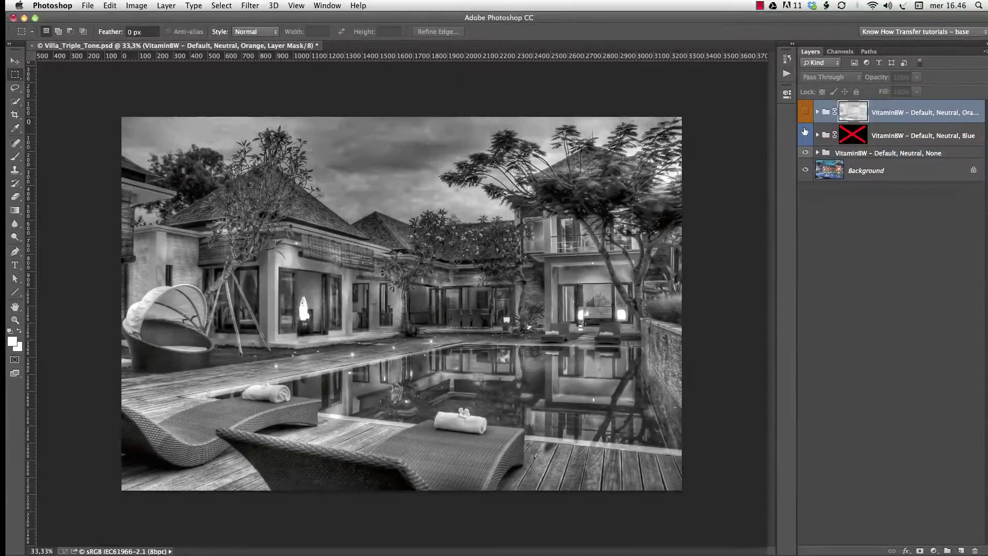
click(805, 135)
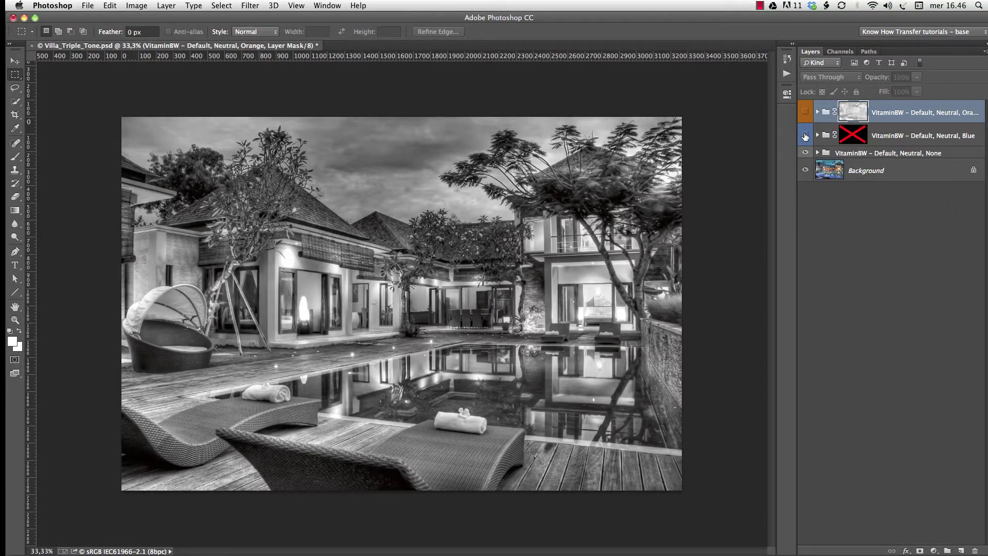
click(805, 136)
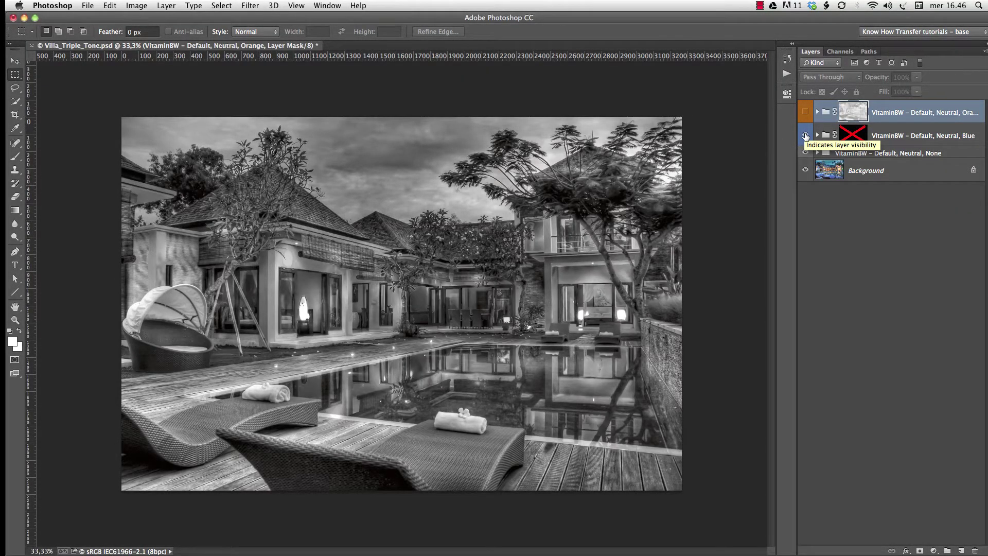
click(805, 136)
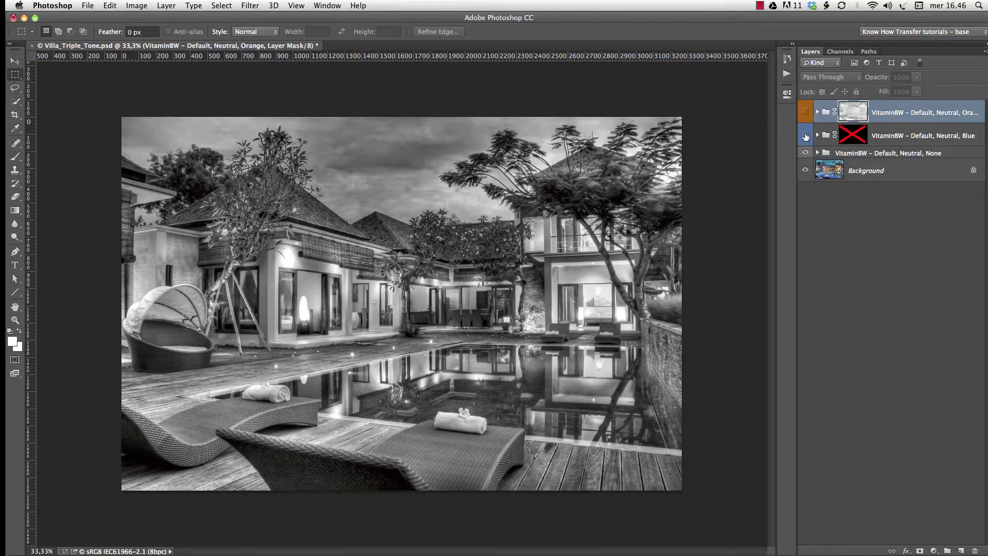
click(805, 135)
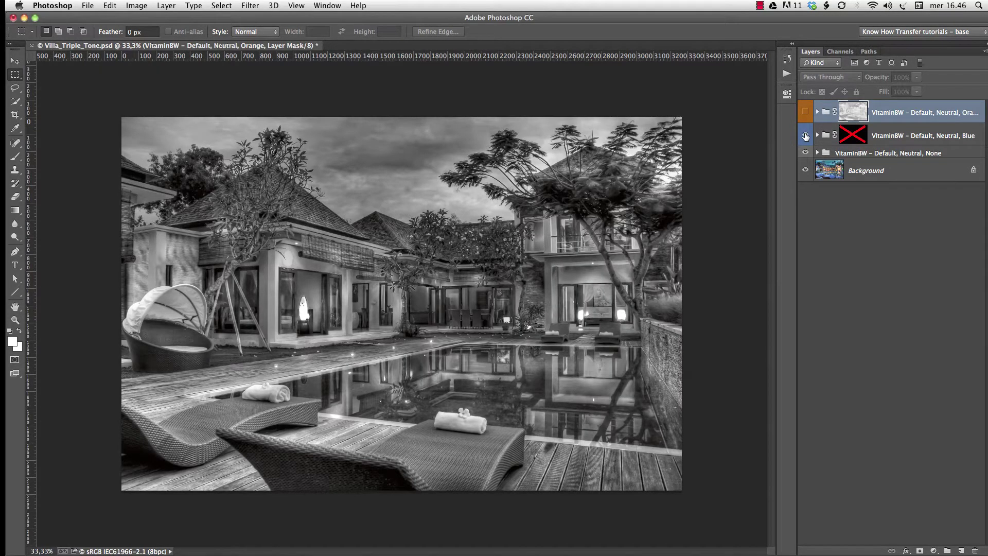
click(806, 112)
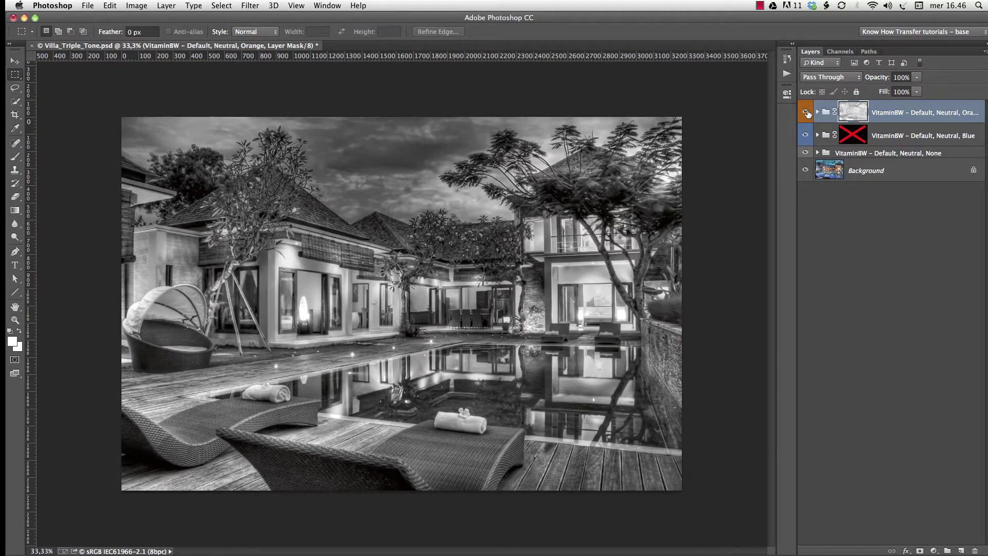